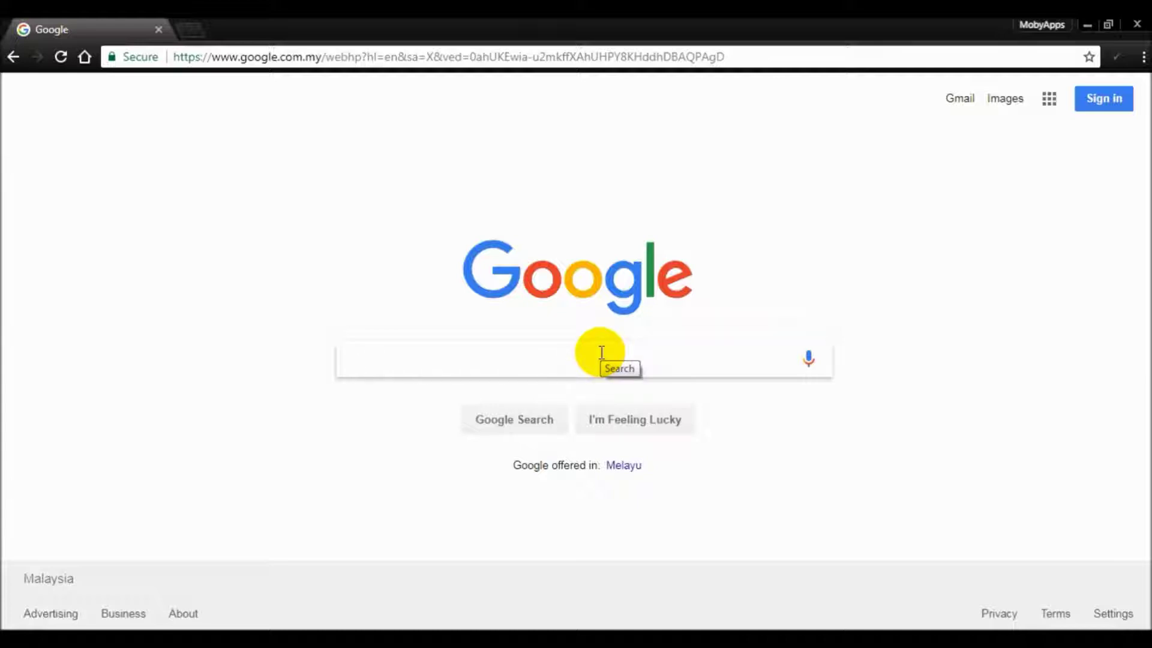
Step: Search Google for 'icon slayer'
left_click(602, 352)
type("icon slayer")
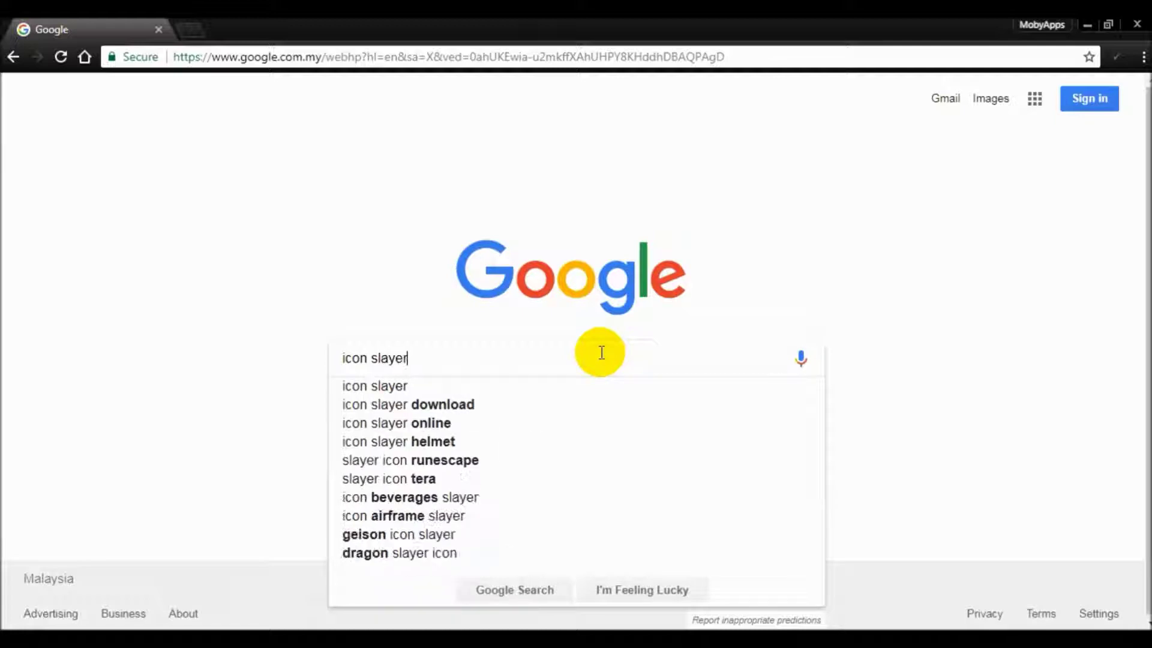
key("Return")
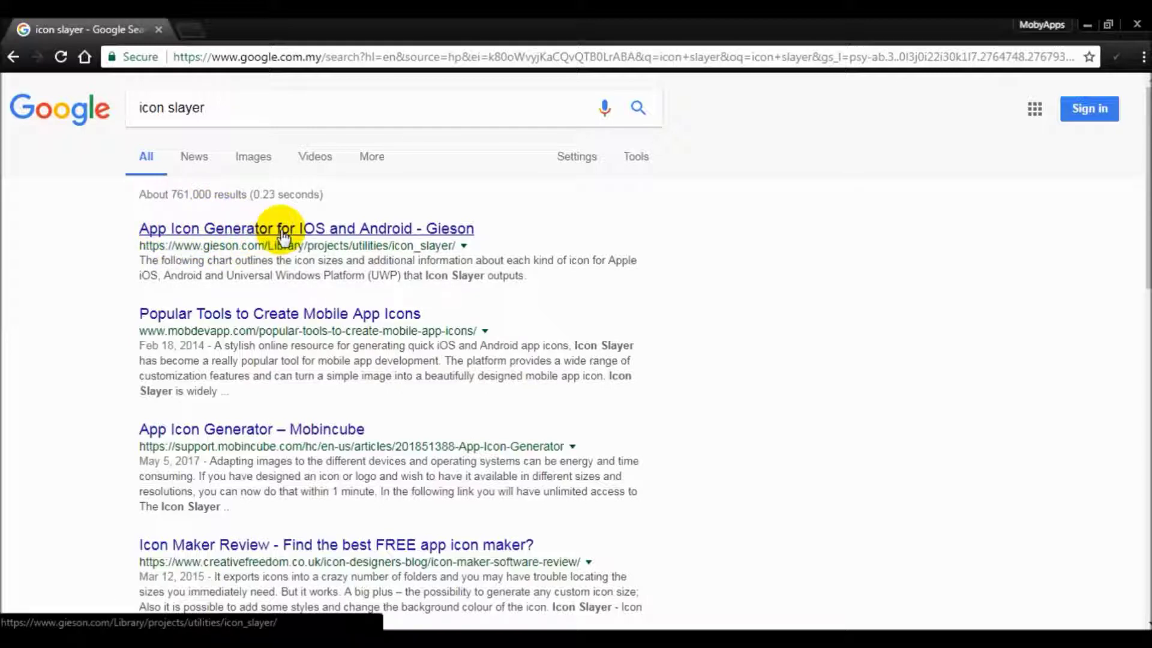
Step: Open the Gieson App Icon Generator result and show the site's permission settings
left_click(403, 233)
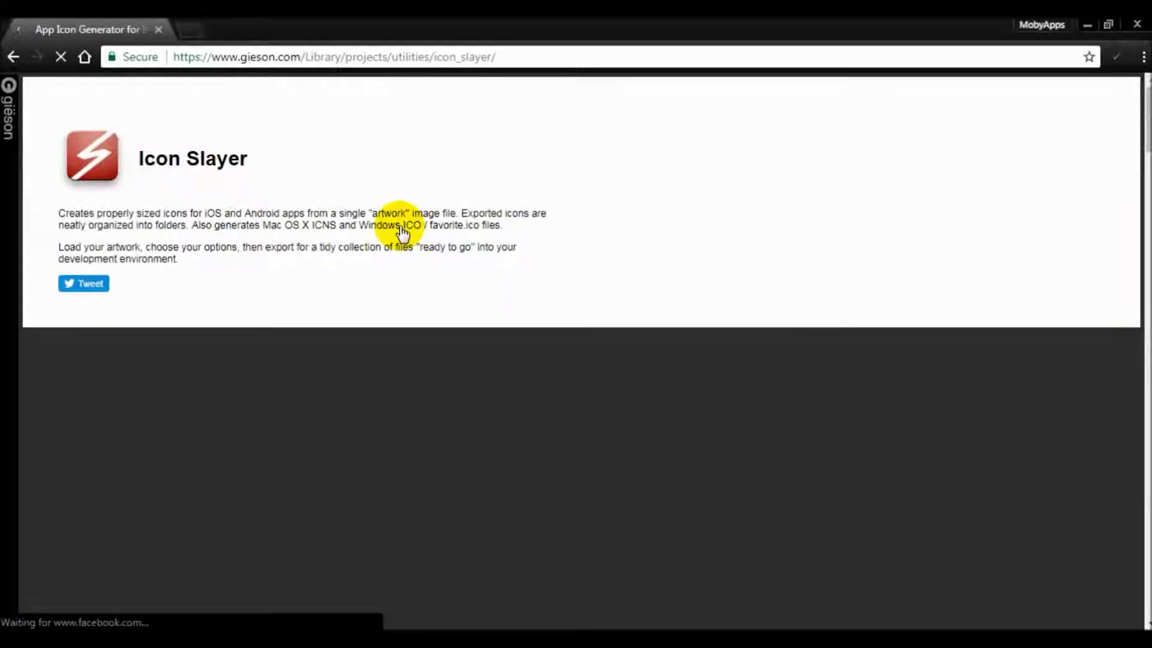
mouse_move(1146, 117)
left_mouse_down()
mouse_move(1146, 282)
mouse_move(1146, 123)
left_mouse_up()
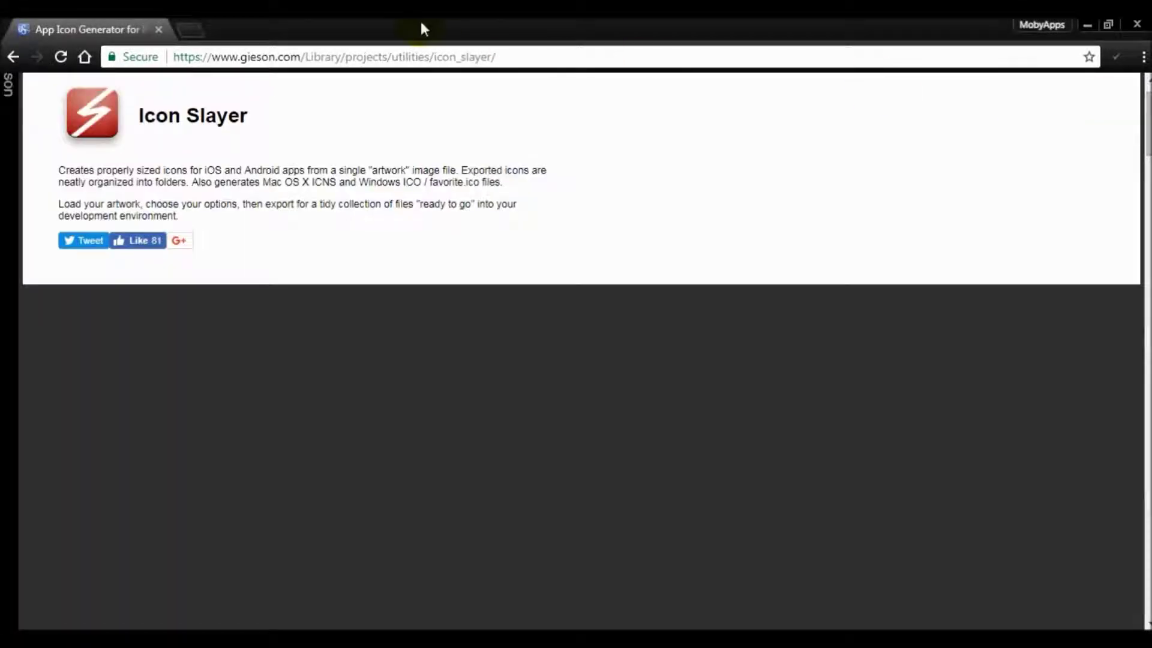
left_click(123, 57)
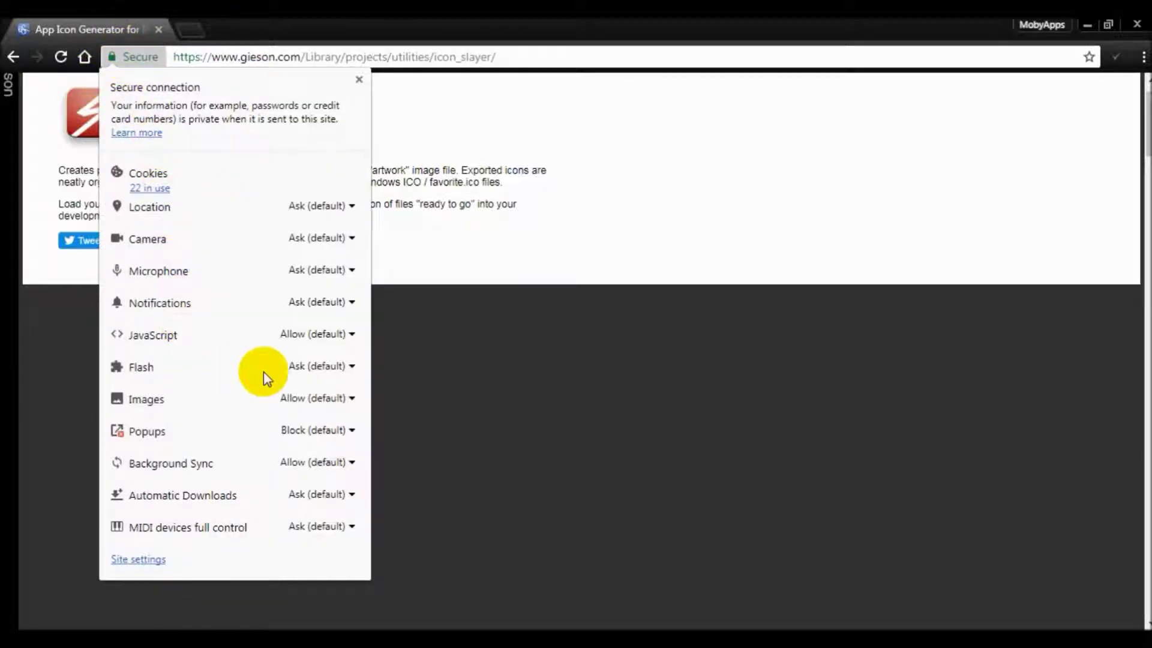
Step: Set Flash to 'Always allow on this site' for gieson.com and reload the page
left_click(312, 367)
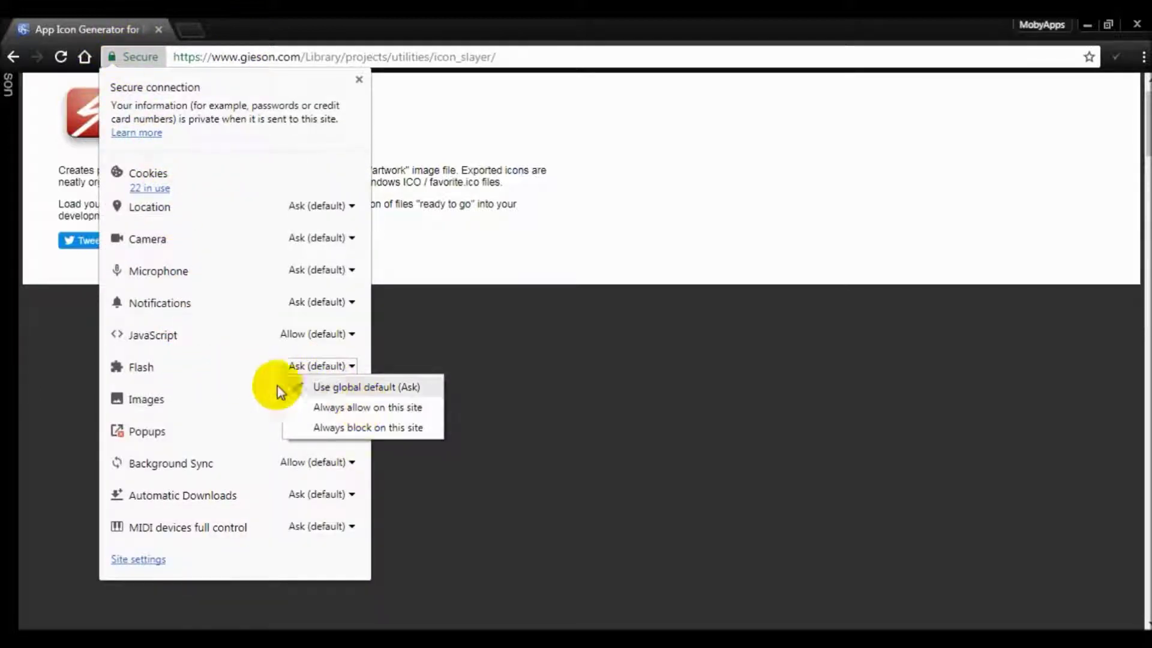
left_click(361, 408)
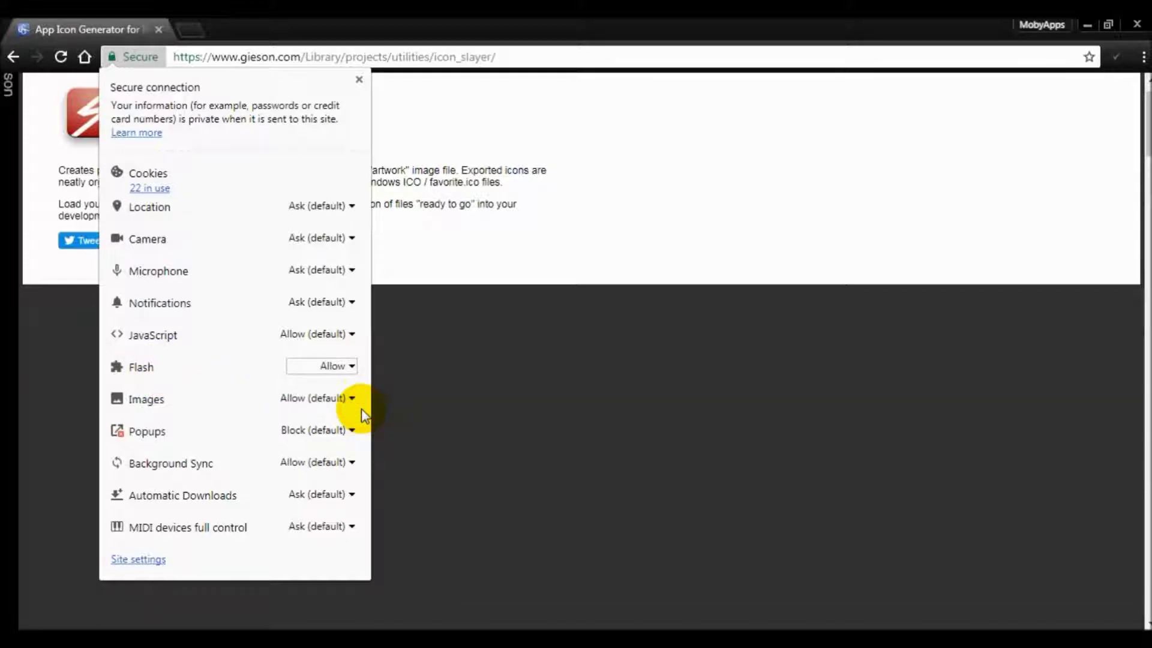
left_click(522, 378)
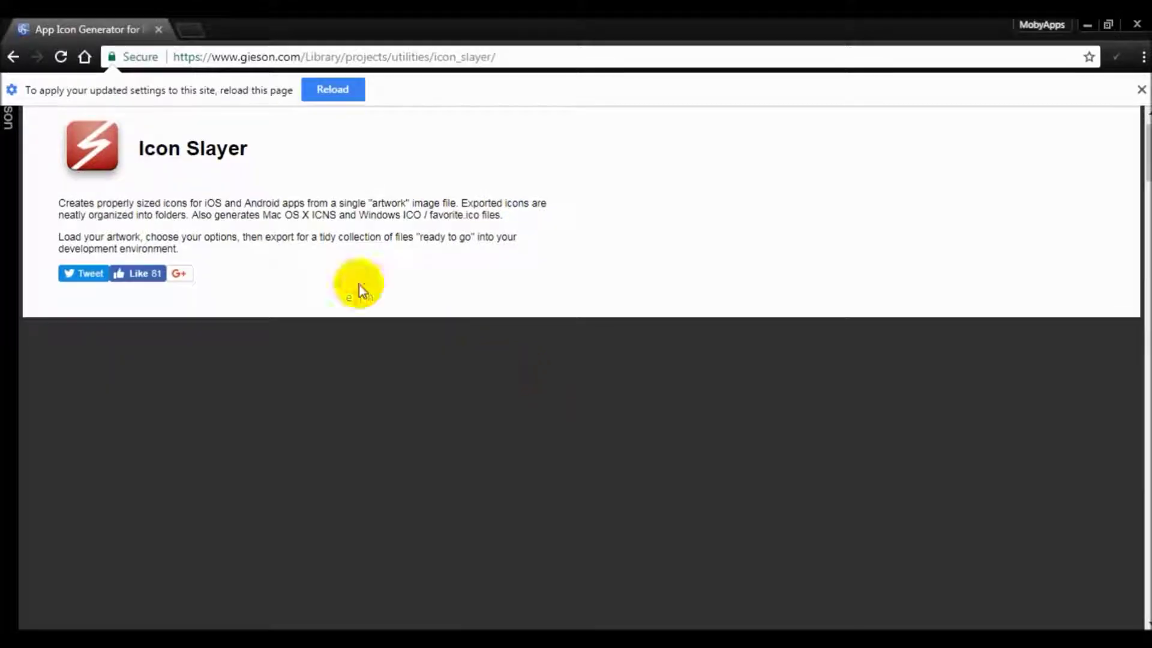
left_click(337, 89)
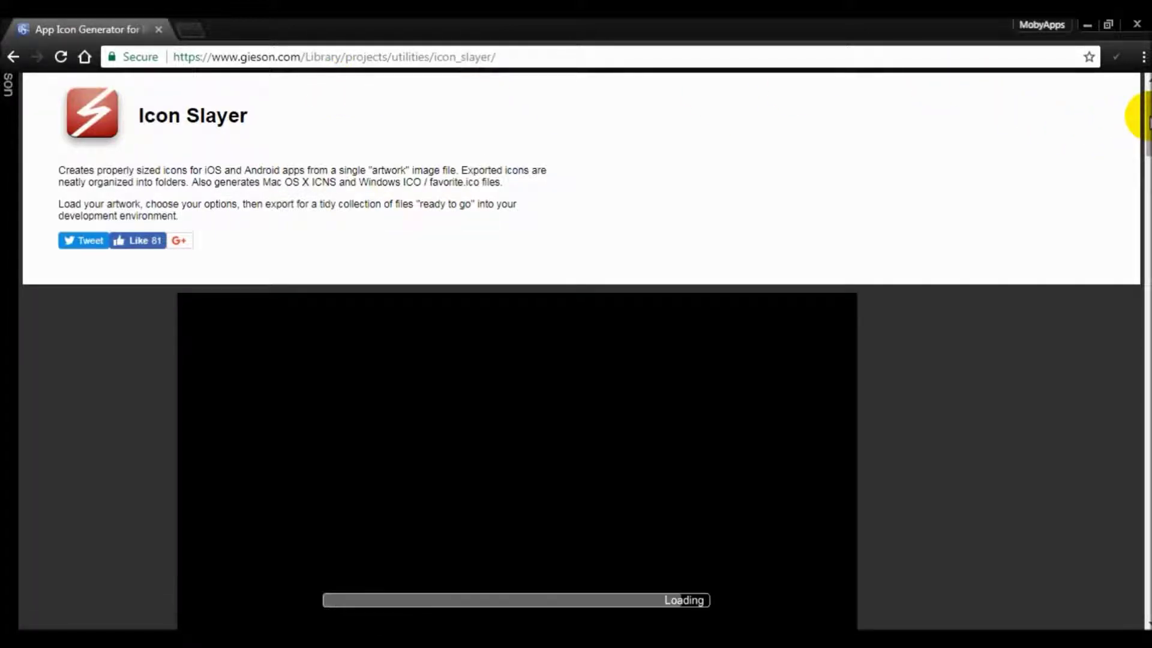
Step: Scroll to the Icon Slayer app, switch off the iOS and Android presets, and enable Custom sizes
left_click_drag(1138, 116, 1143, 143)
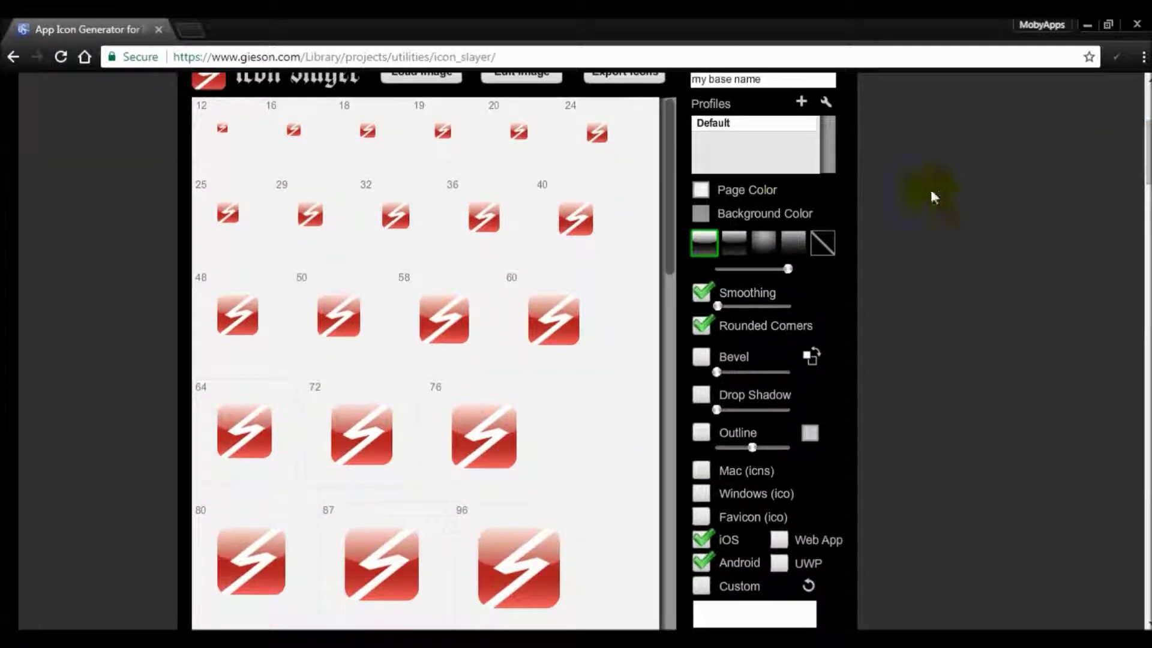
left_click_drag(668, 201, 688, 586)
scroll(738, 586, "down", 5)
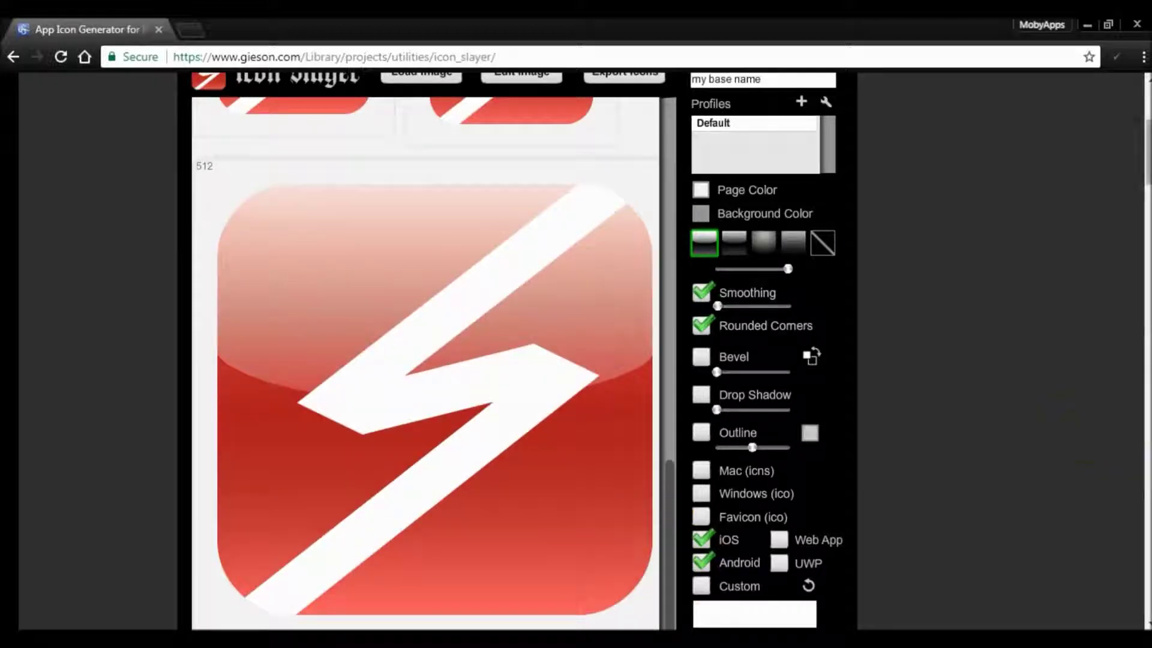
scroll(711, 438, "up", 3)
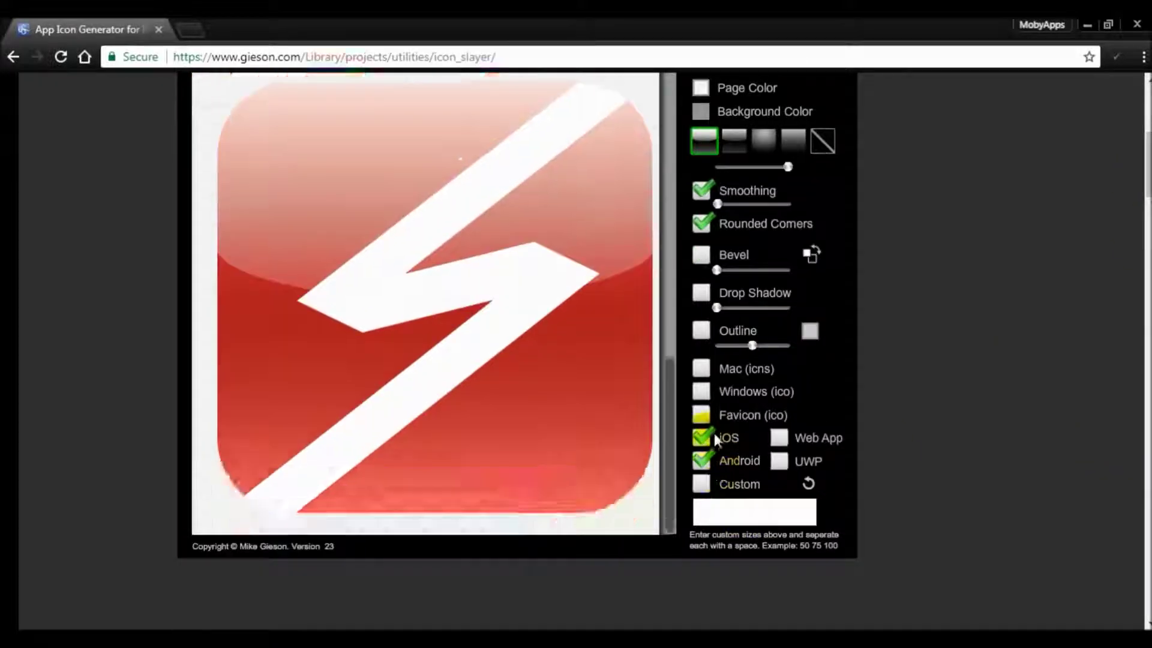
scroll(705, 441, "down", 2)
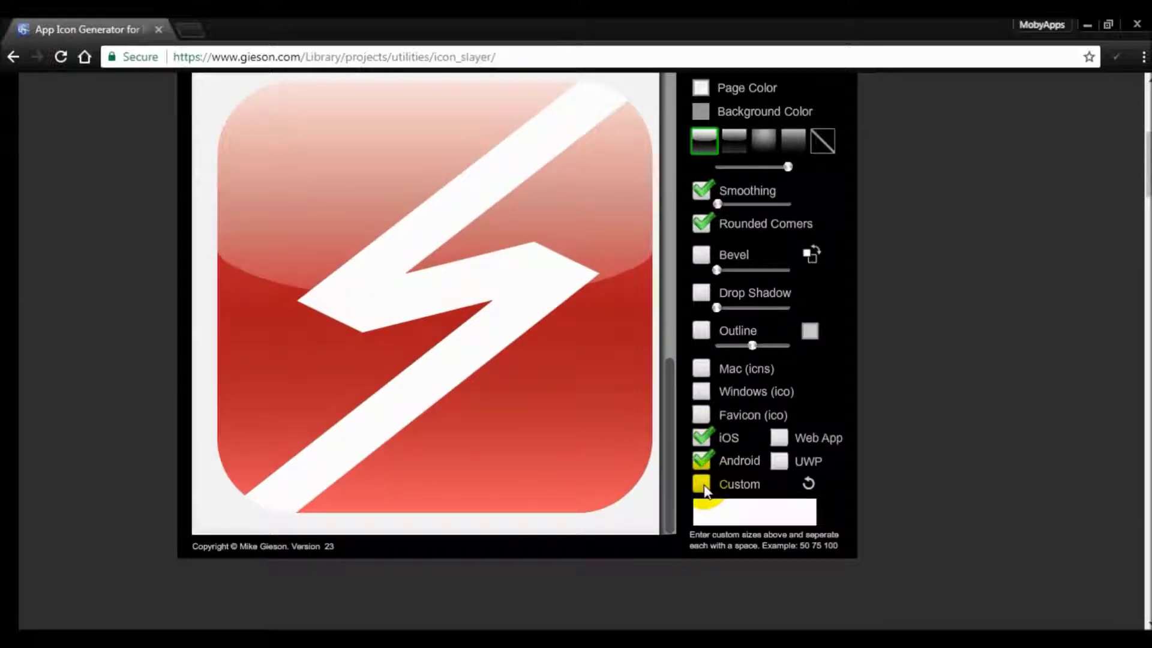
scroll(703, 450, "up", 2)
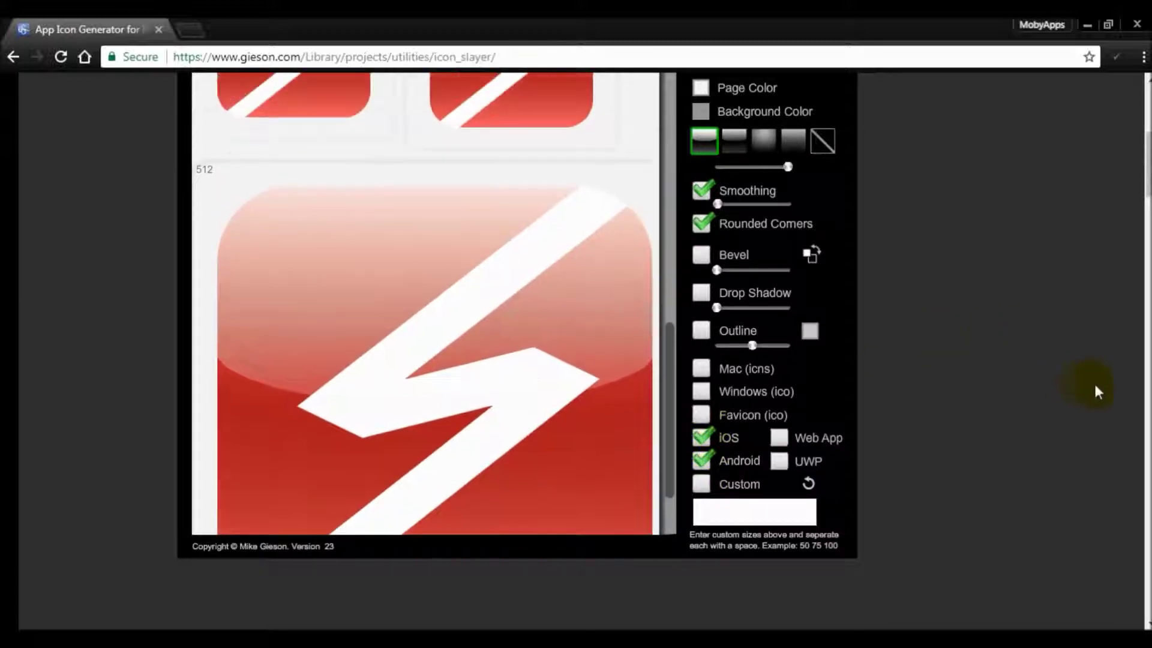
scroll(1097, 392, "up", 1)
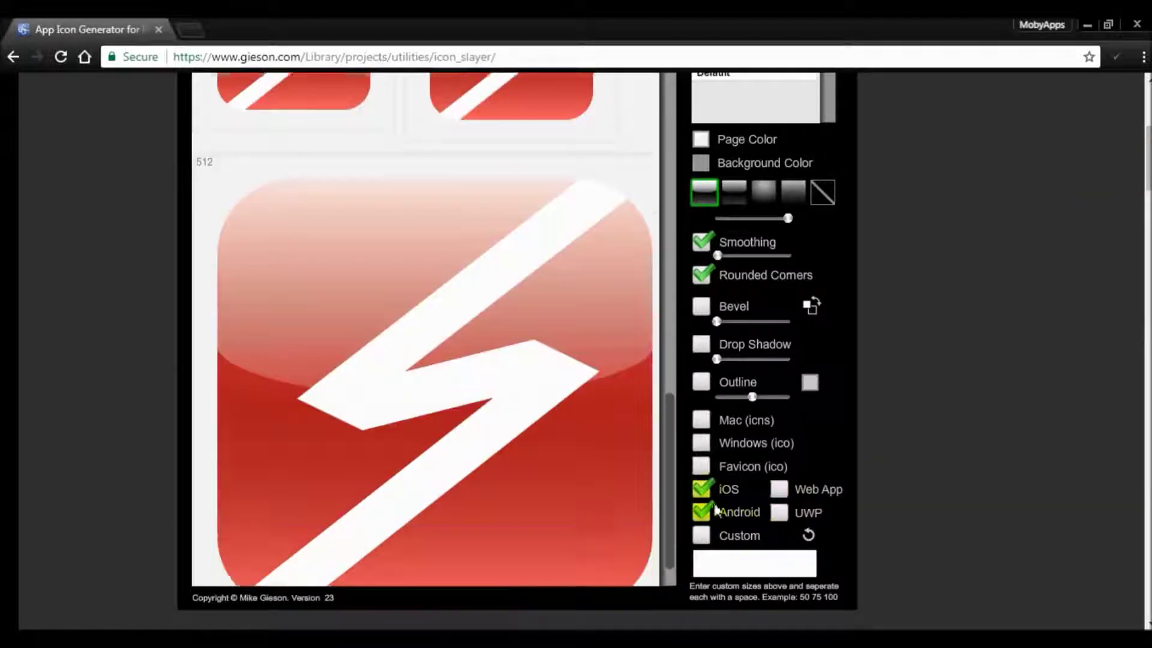
left_click(703, 513)
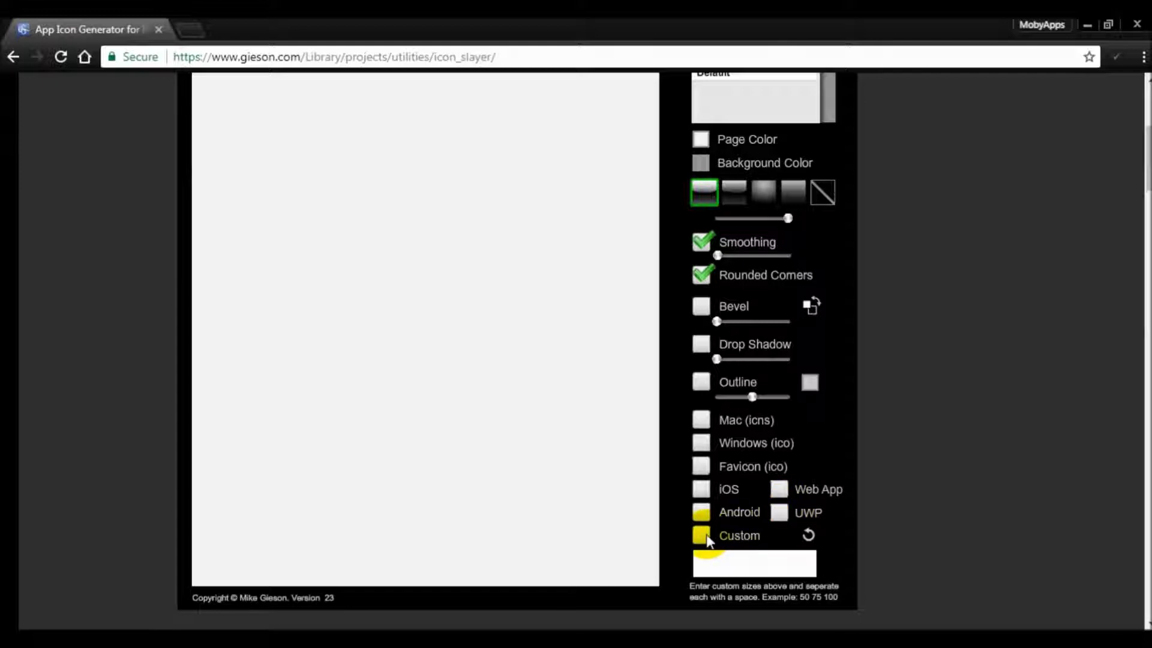
left_click(703, 535)
left_click(740, 565)
scroll(576, 353, "down", 8)
scroll(576, 352, "up", 4)
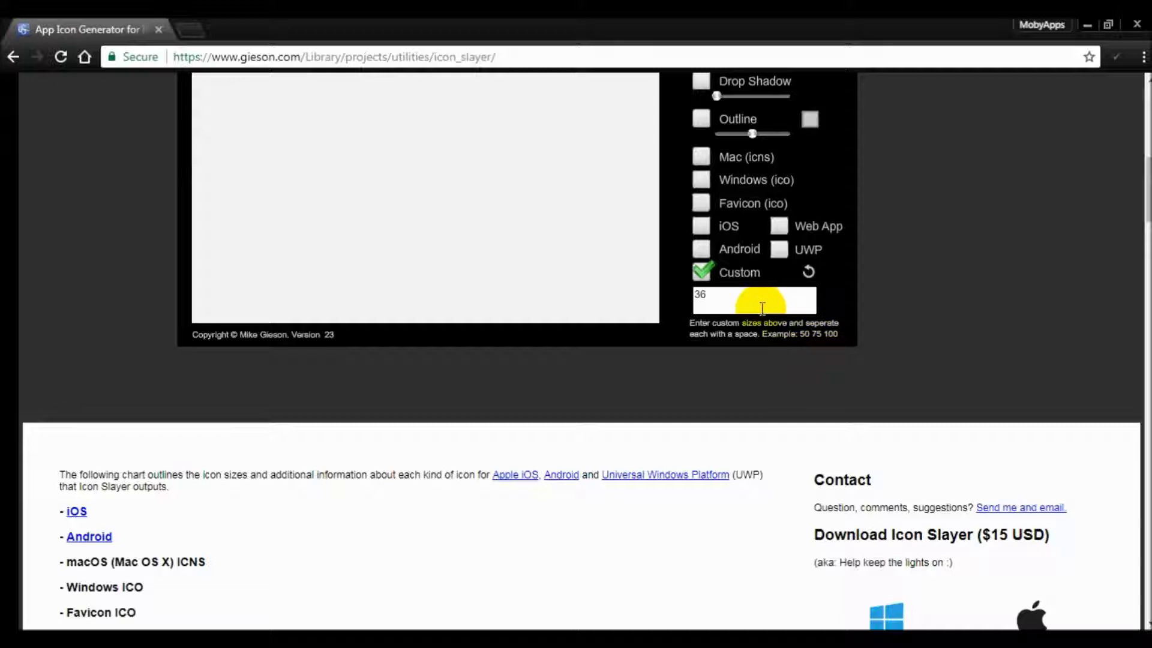
left_click(711, 296)
type("48")
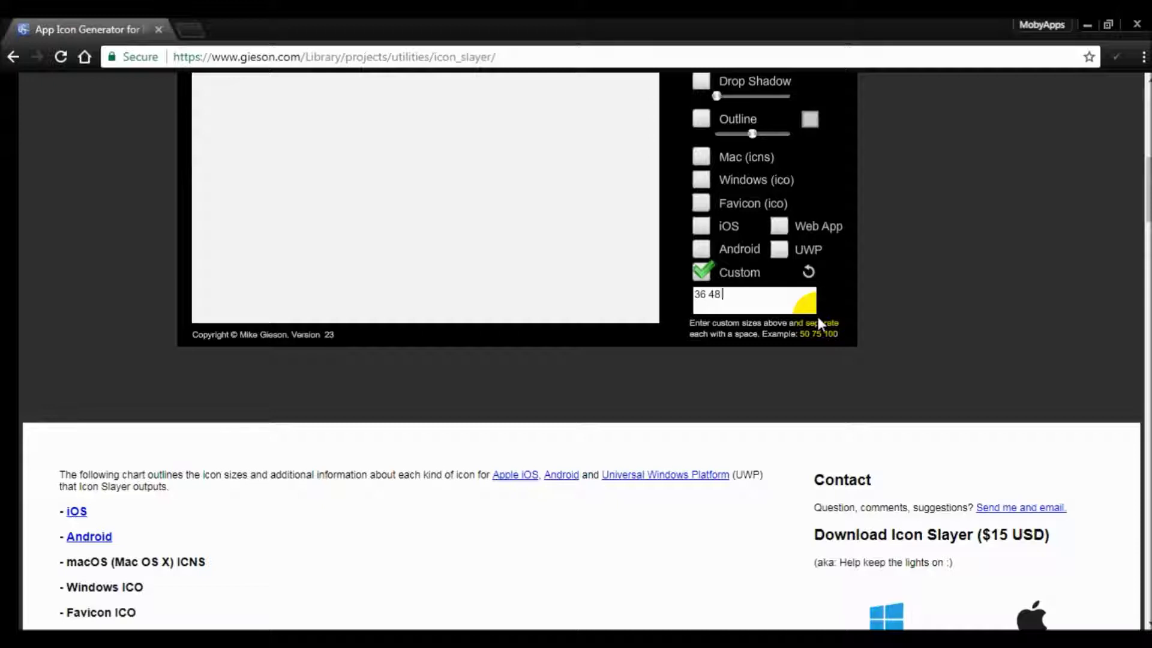
type(" 72 96 114")
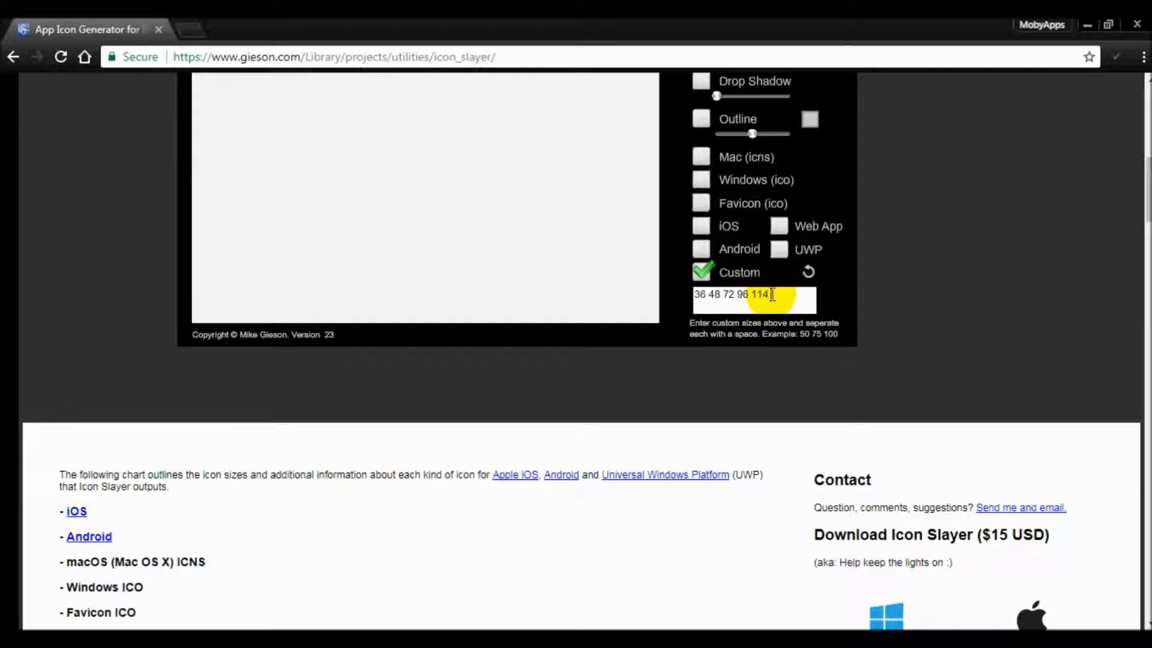
type("144")
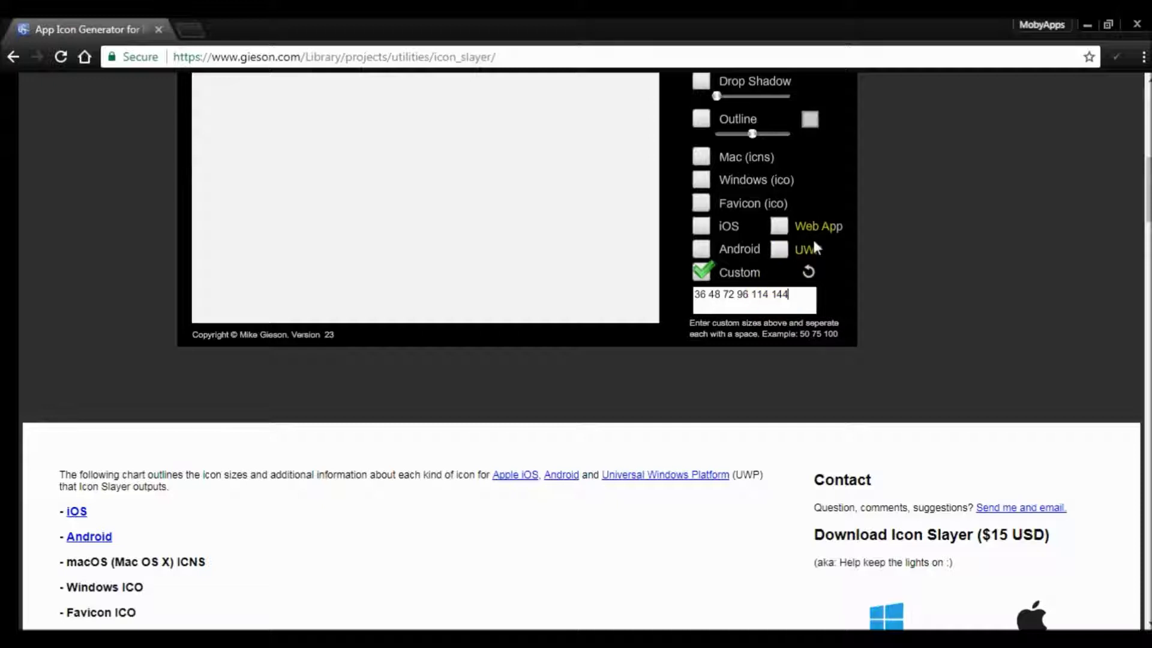
type(" 512")
left_click(811, 272)
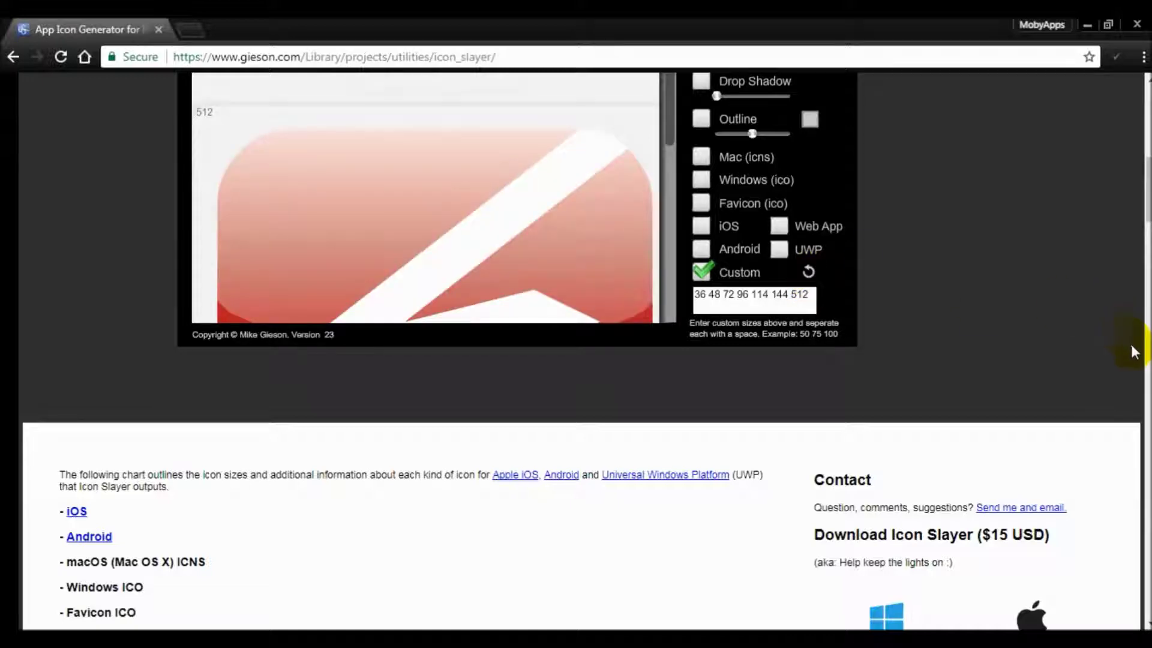
left_click_drag(1148, 189, 1147, 153)
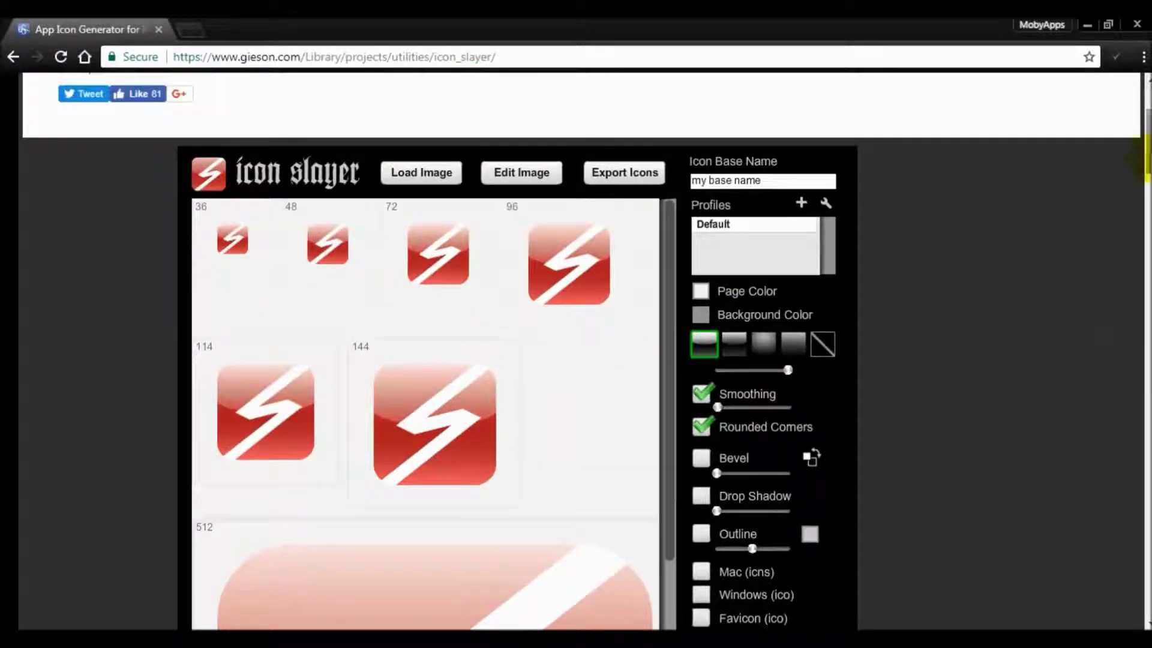
Step: Try the background shading swatches, settling on the last one for flat red with no gradient
left_click_drag(665, 305, 661, 270)
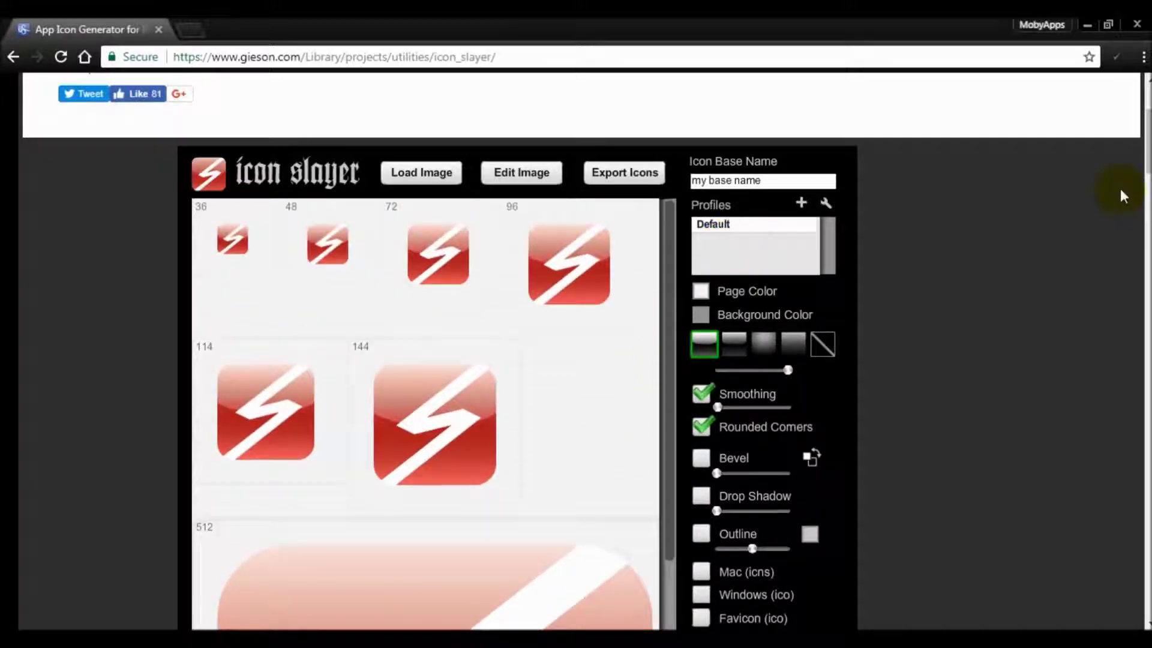
left_click_drag(1147, 133, 1145, 122)
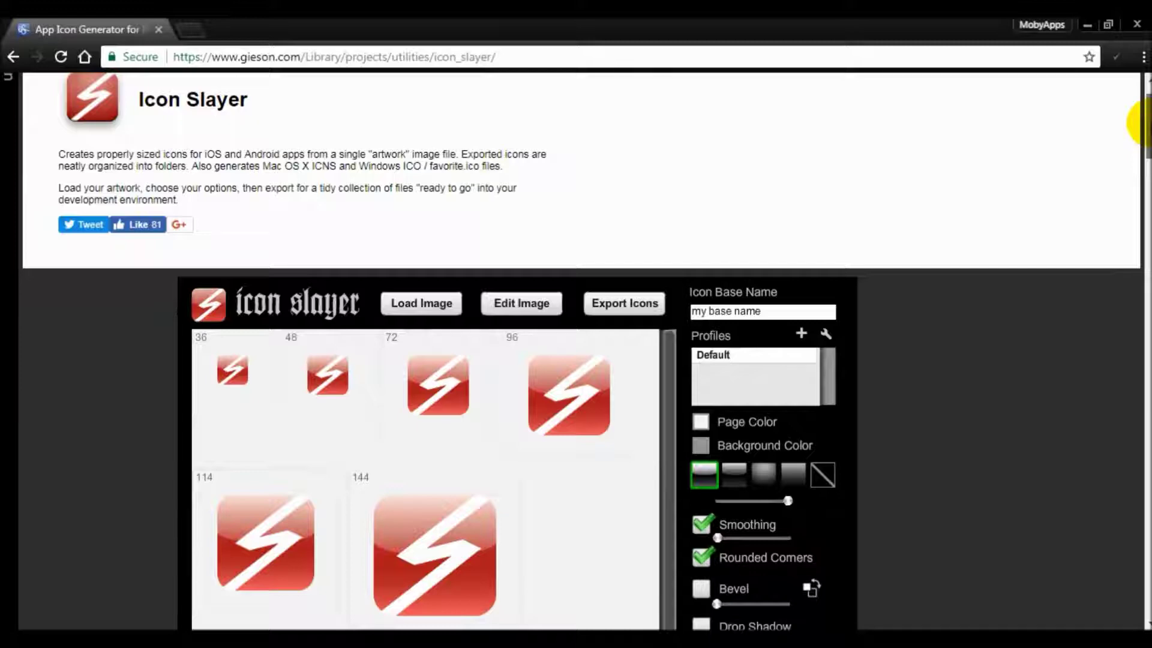
left_click_drag(1138, 123, 1144, 139)
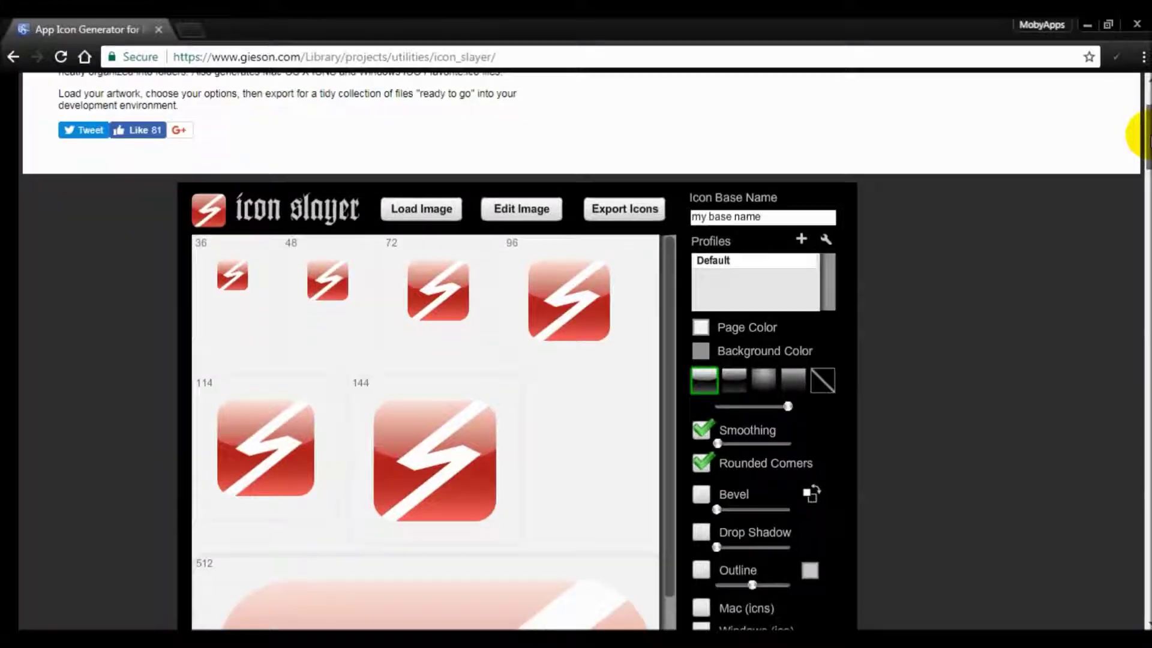
left_click(733, 383)
left_click(764, 380)
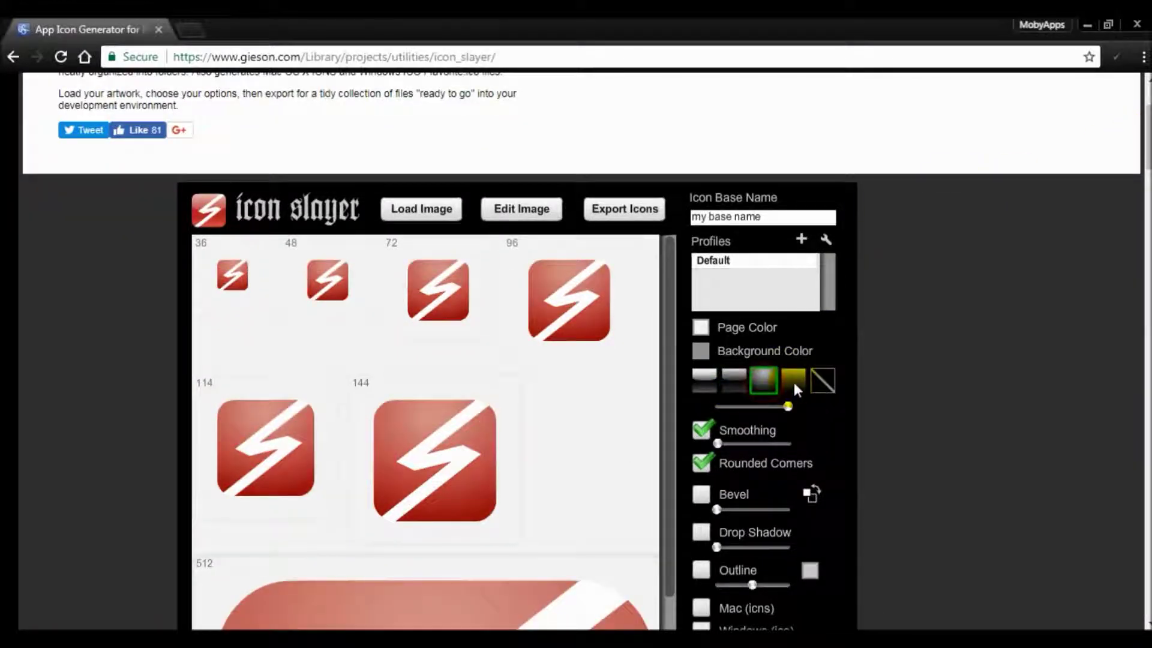
left_click(794, 383)
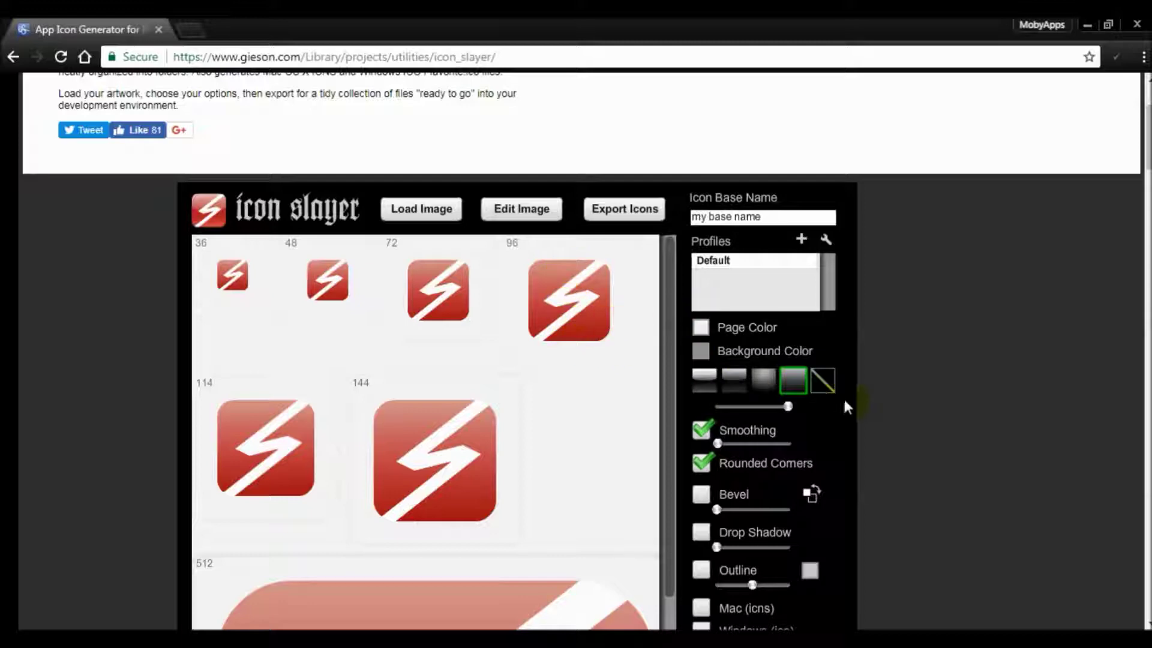
left_click(823, 384)
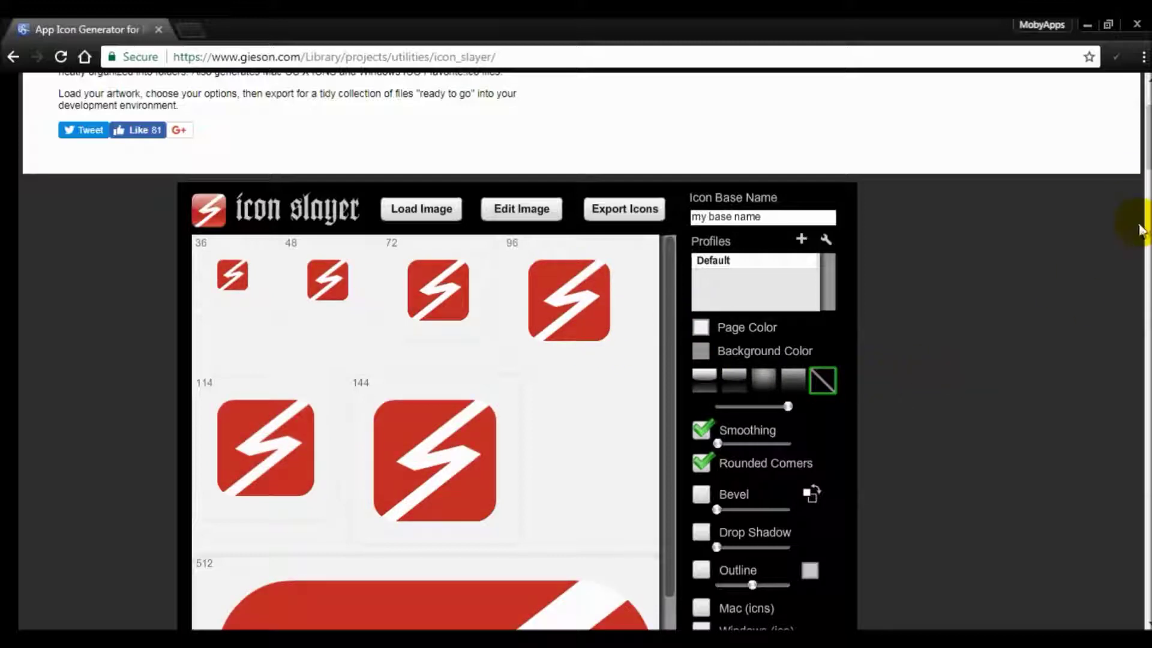
scroll(1145, 161, "down", 1)
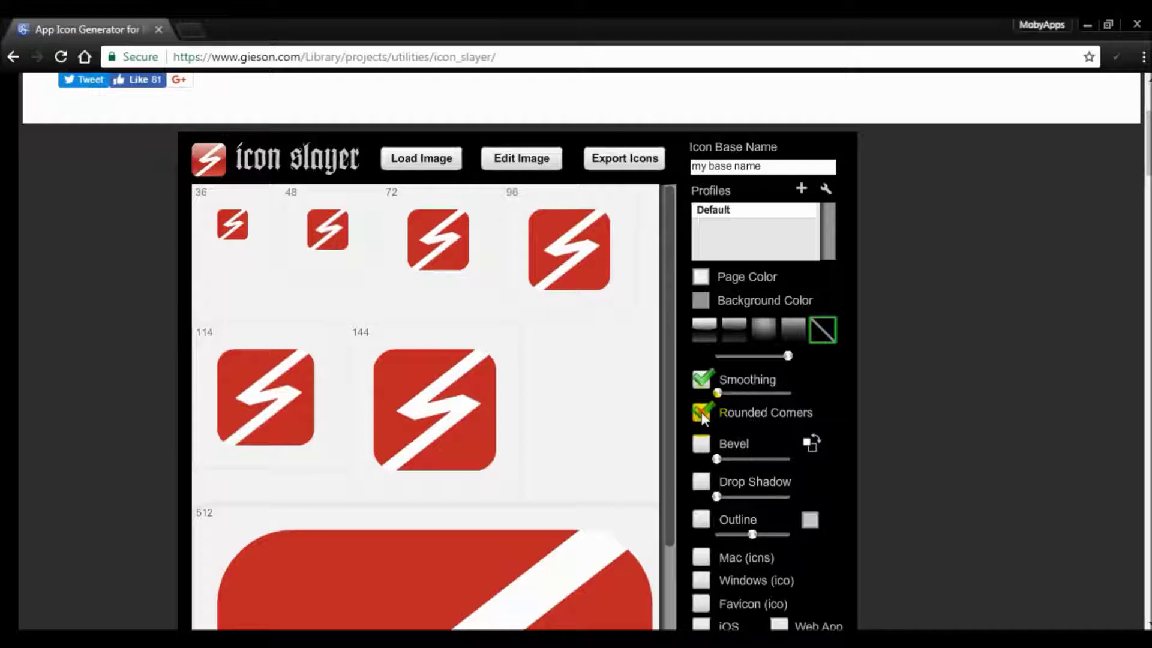
left_click(702, 413)
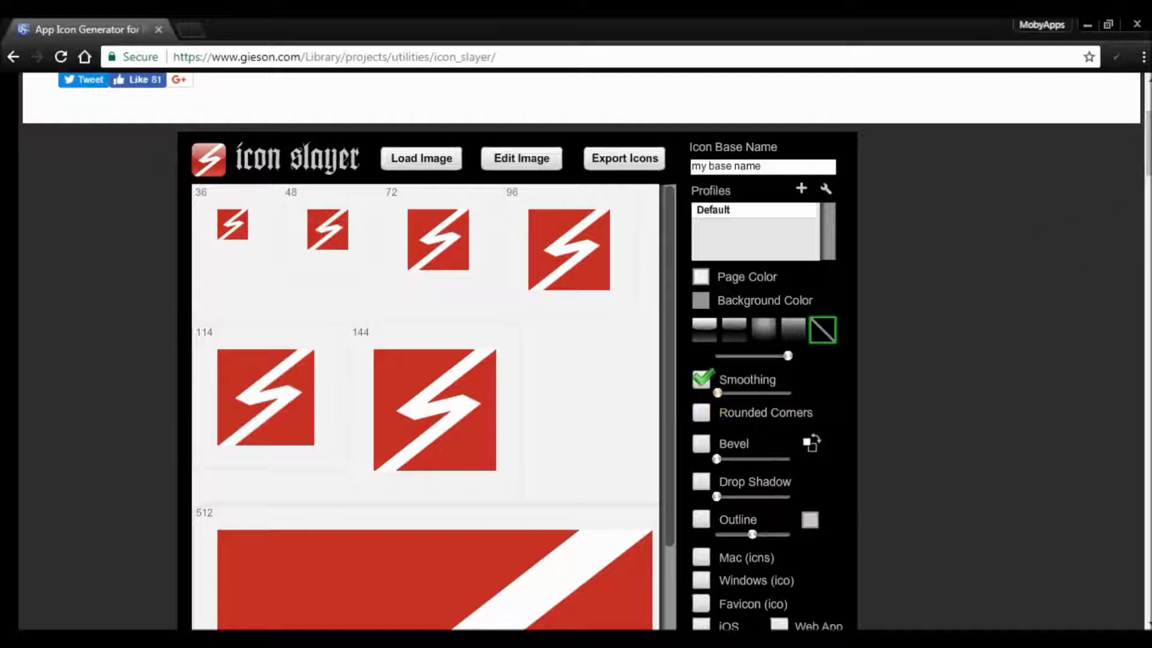
scroll(1147, 144, "down", 1)
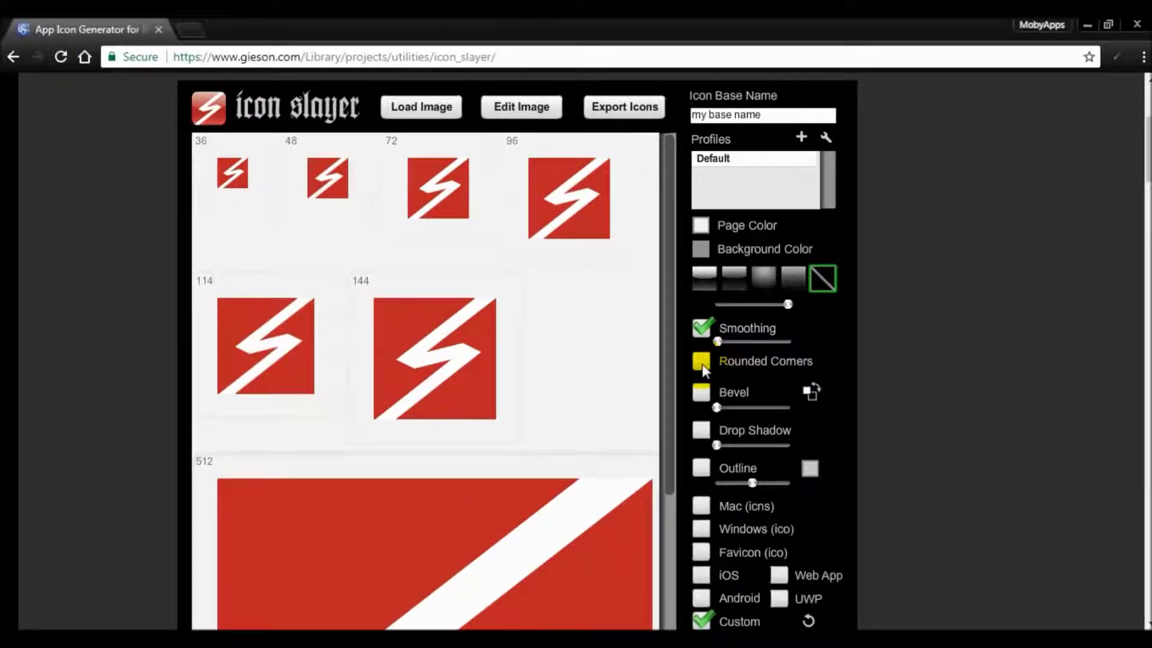
left_click(702, 364)
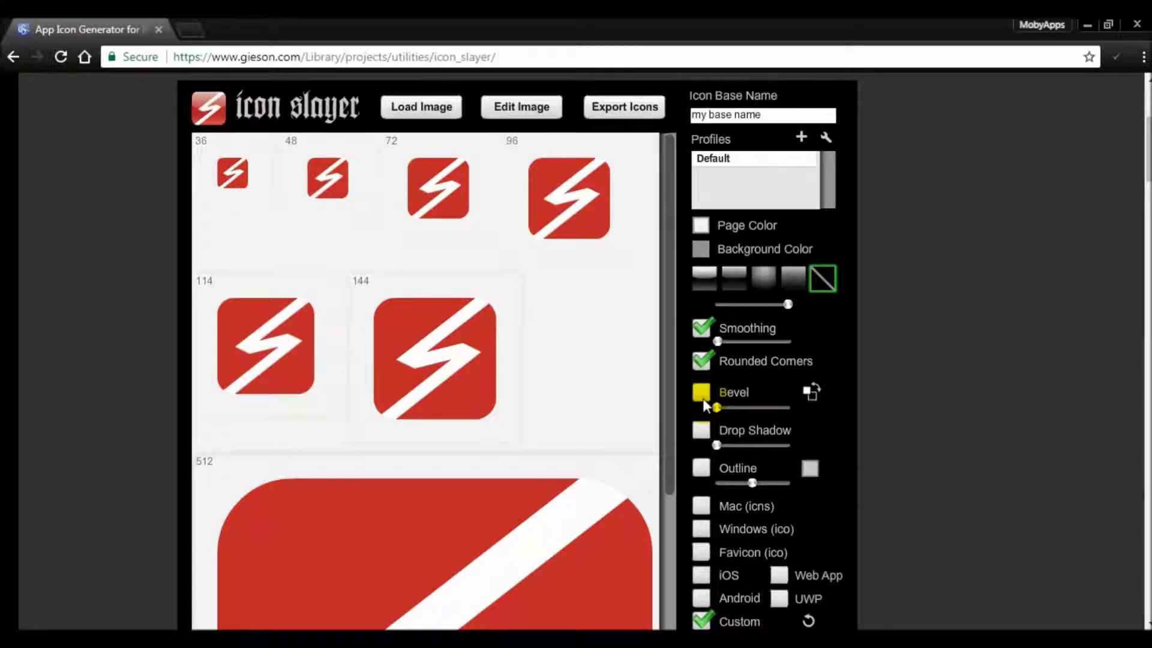
left_click_drag(667, 396, 666, 577)
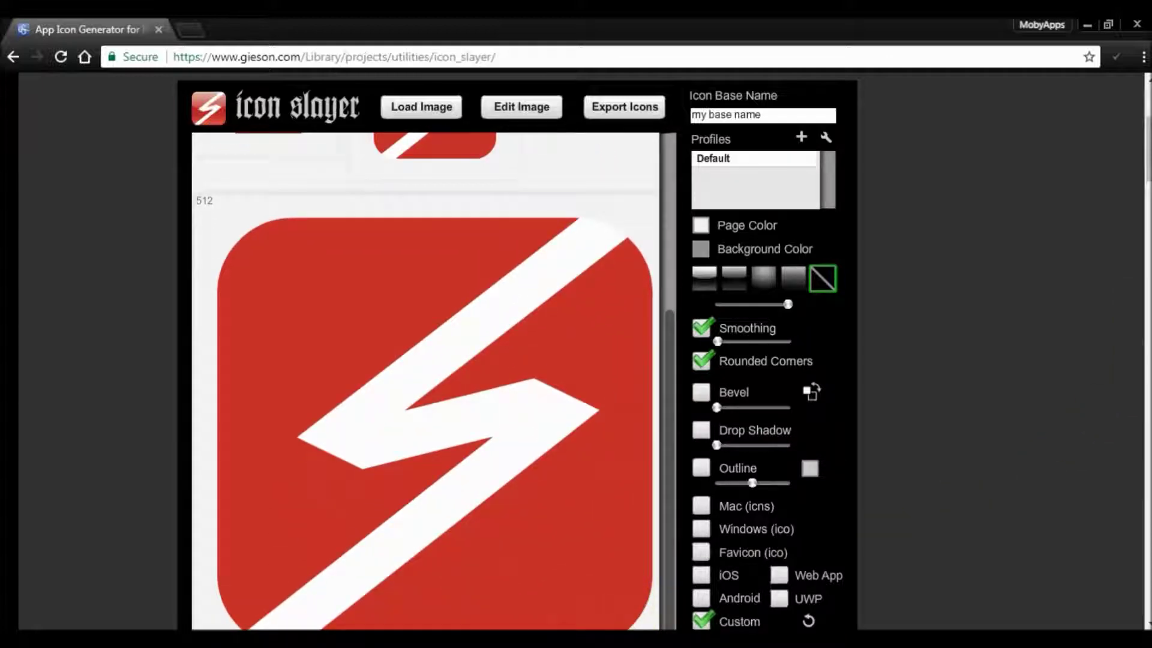
Step: Turn on Bevel, deepen it with the slider, and flip the bevel direction twice
scroll(770, 420, "down", 1)
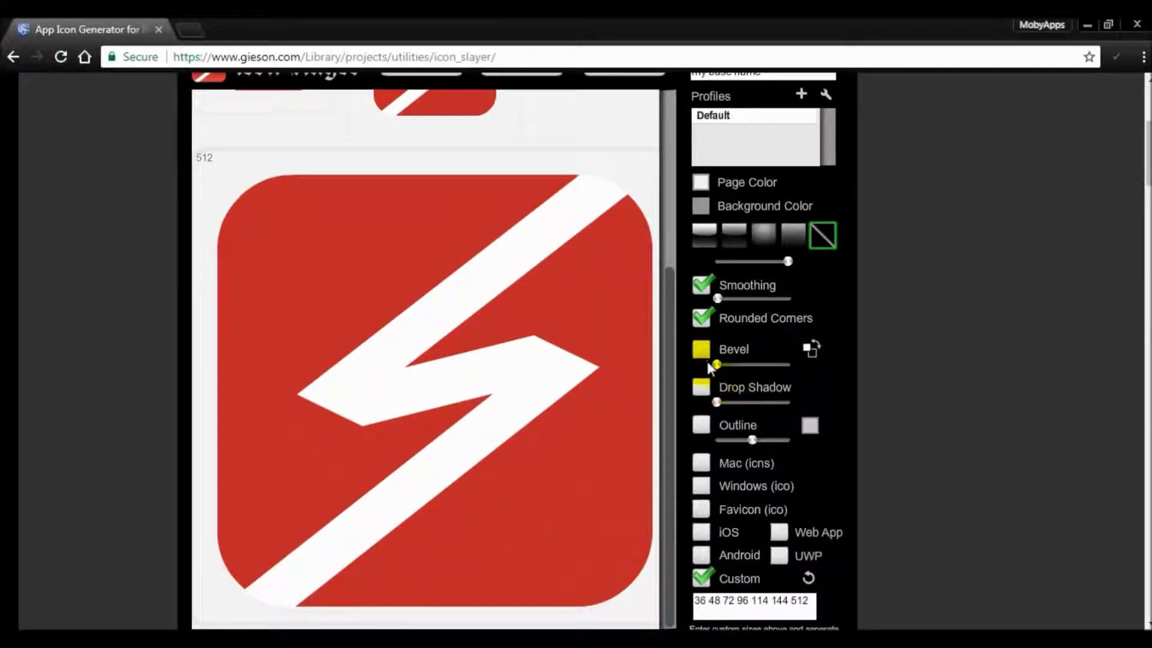
left_click(700, 350)
left_click_drag(736, 363, 772, 363)
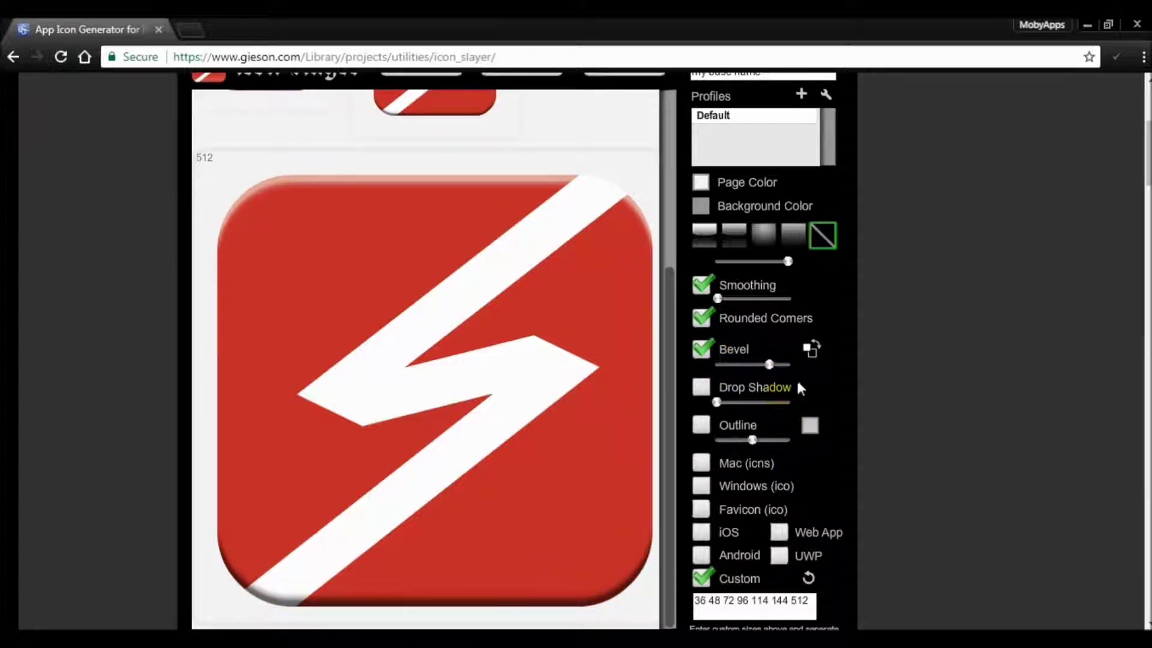
mouse_move(769, 365)
left_mouse_down()
mouse_move(781, 364)
mouse_move(765, 365)
left_mouse_up()
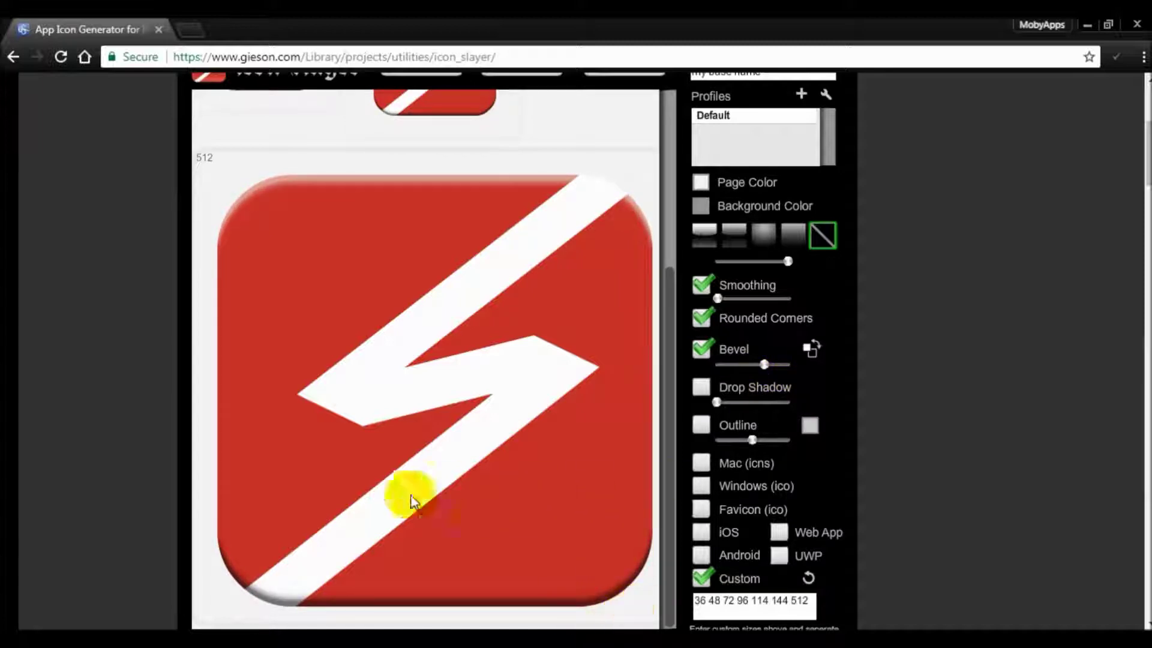
left_click(811, 348)
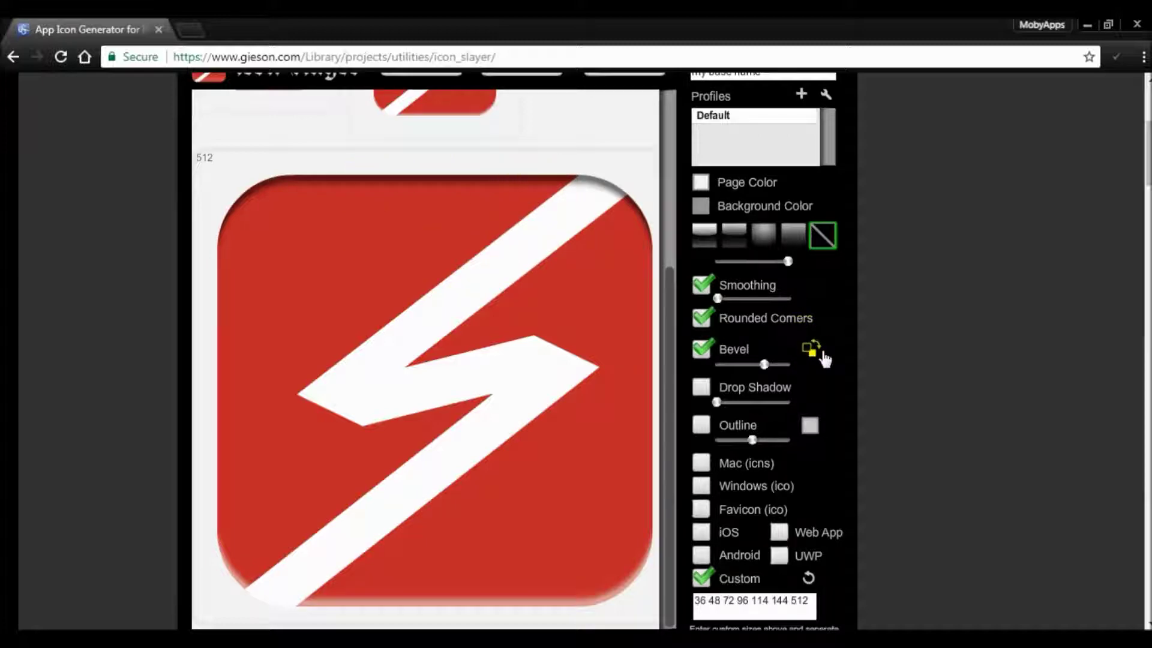
left_click(820, 353)
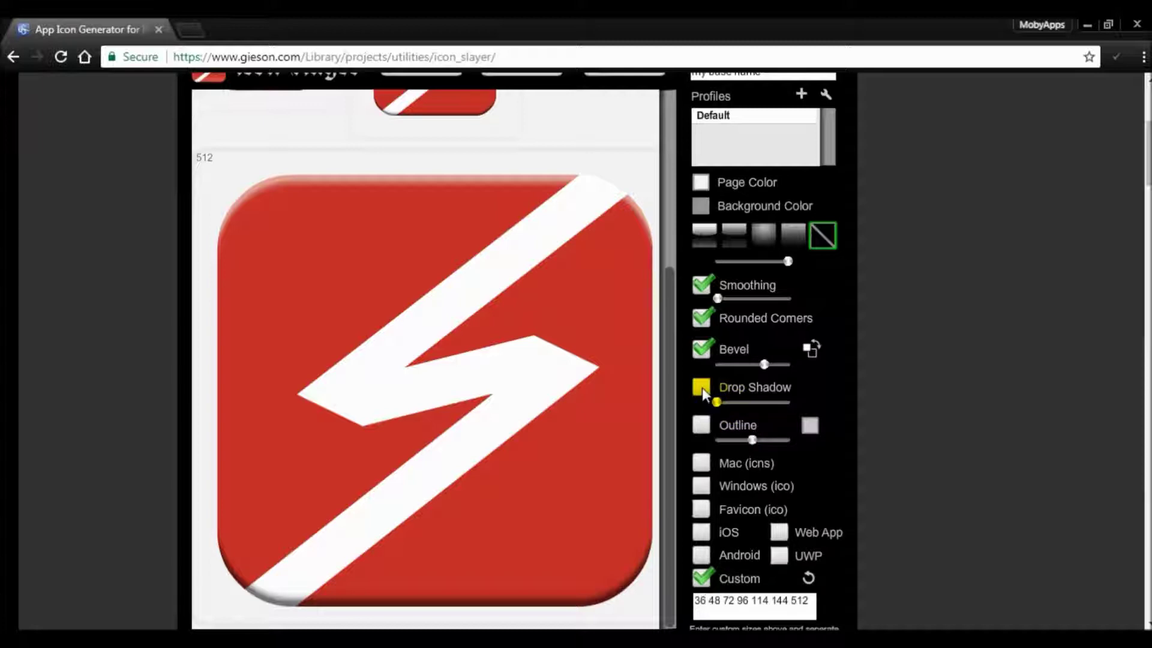
left_click(704, 427)
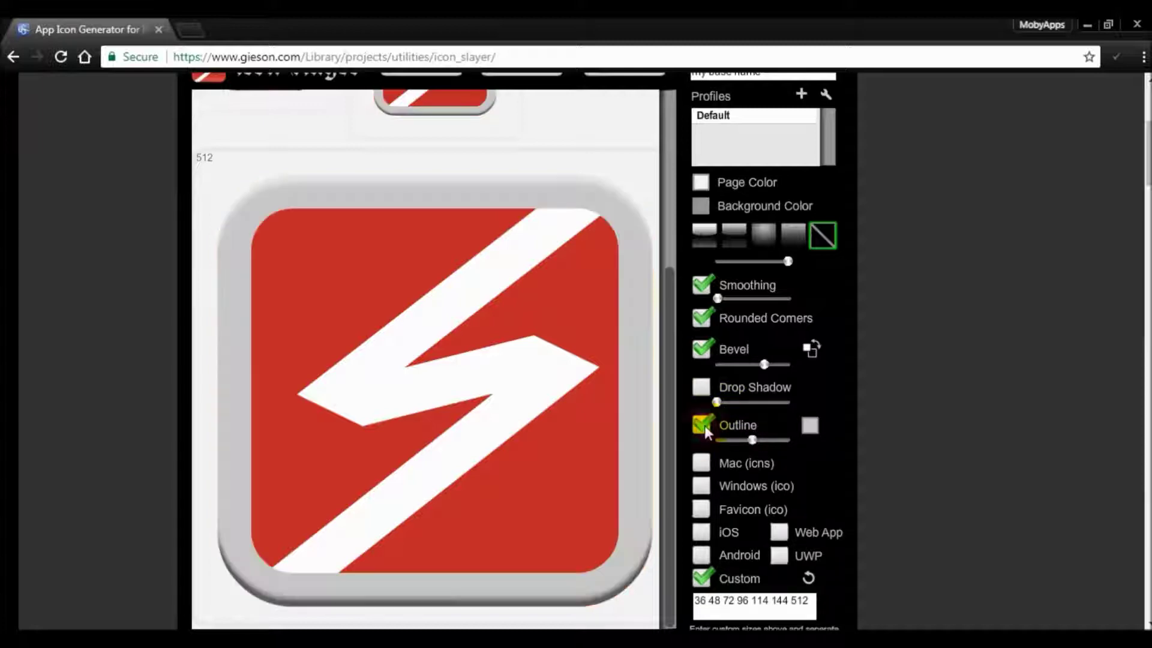
left_click_drag(757, 441, 743, 442)
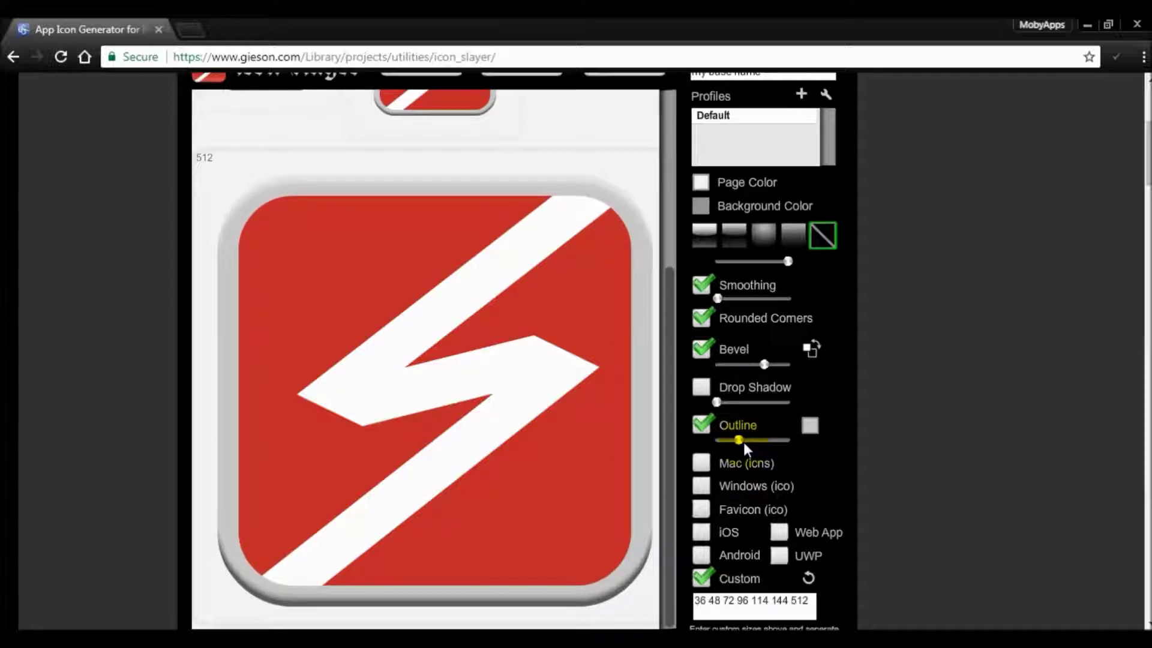
left_click(810, 426)
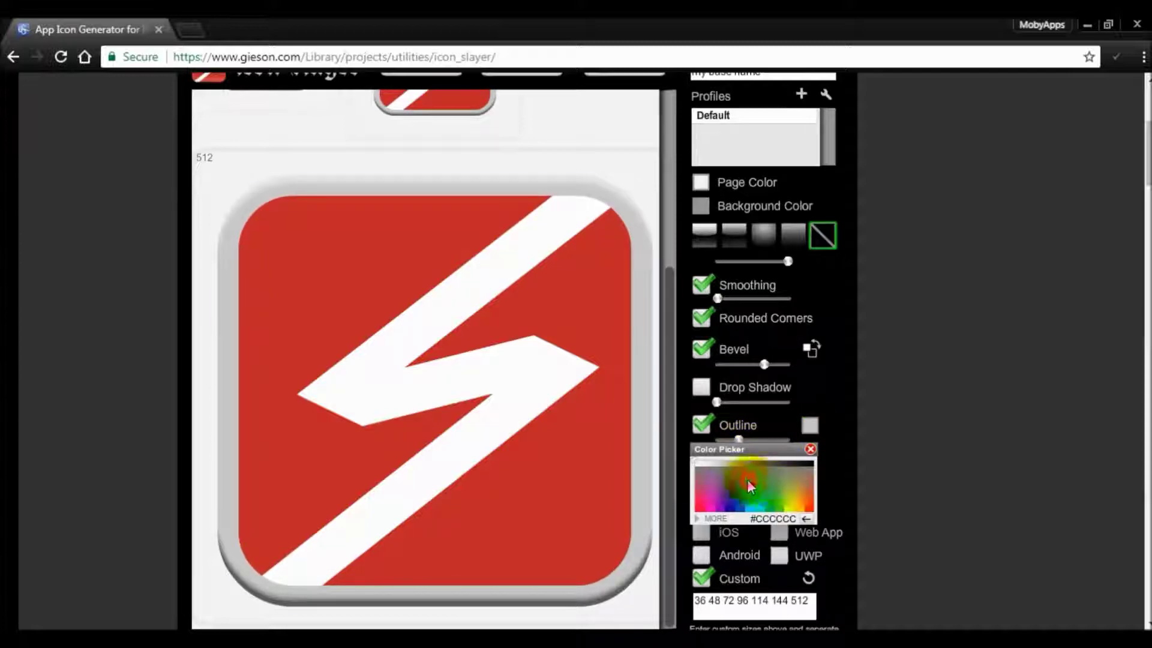
mouse_move(744, 487)
left_mouse_down()
mouse_move(708, 484)
mouse_move(739, 495)
left_mouse_up()
left_click(807, 423)
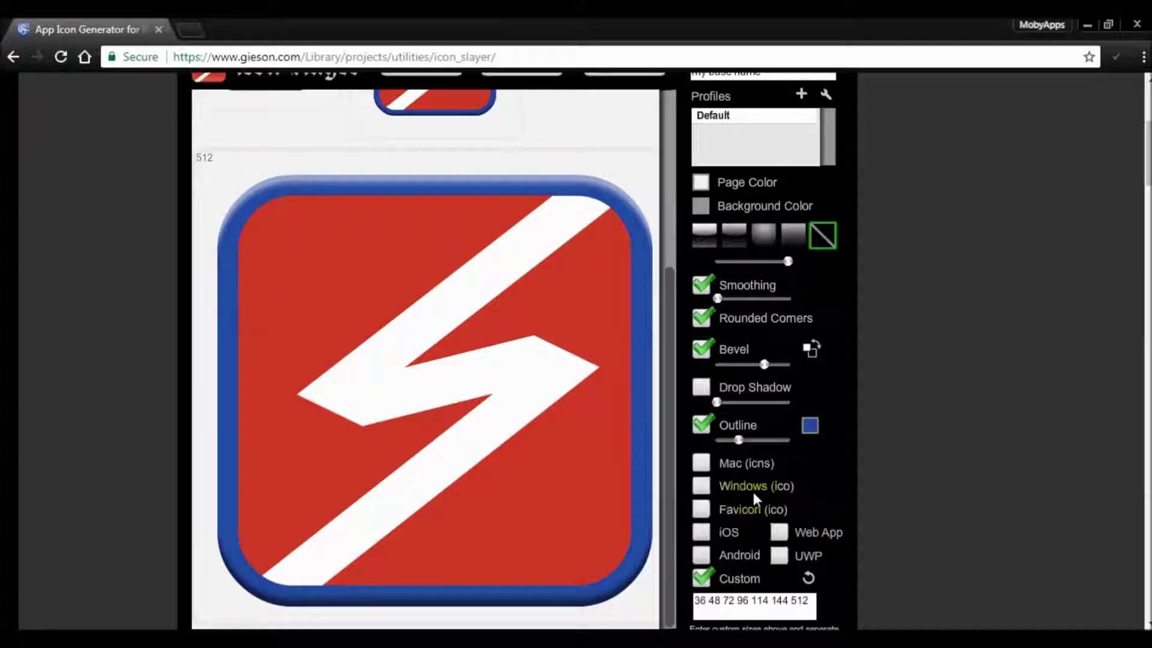
left_click(700, 425)
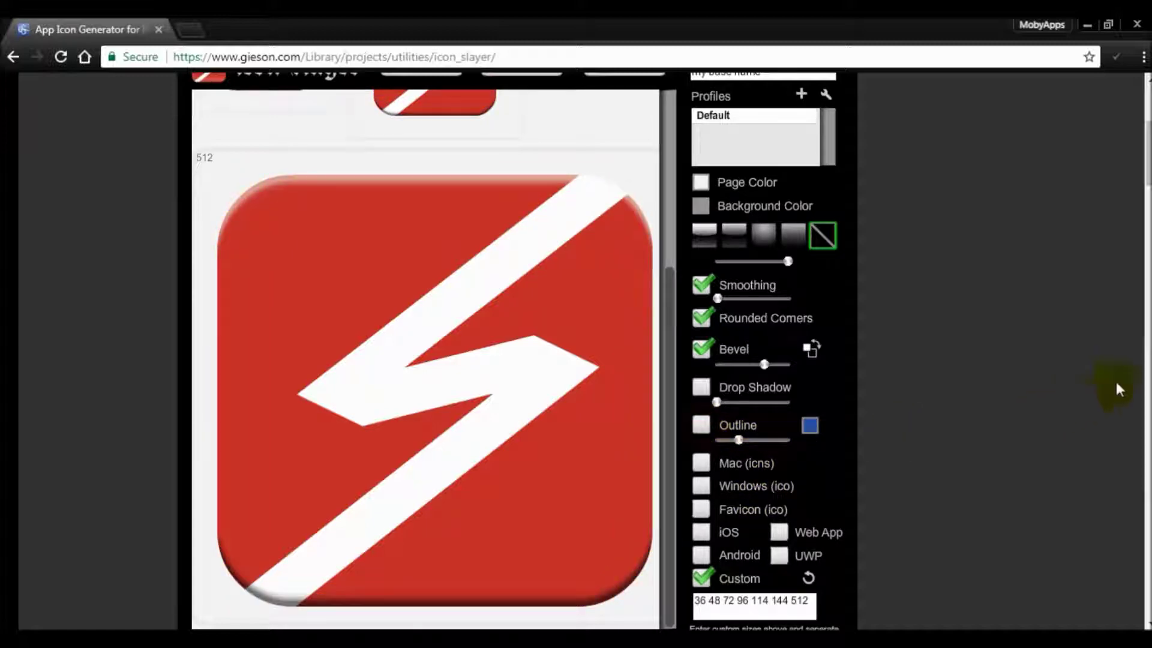
Step: Load image200998.jpg from the Desktop as the new source image
scroll(1142, 175, "up", 1)
scroll(1142, 168, "down", 3)
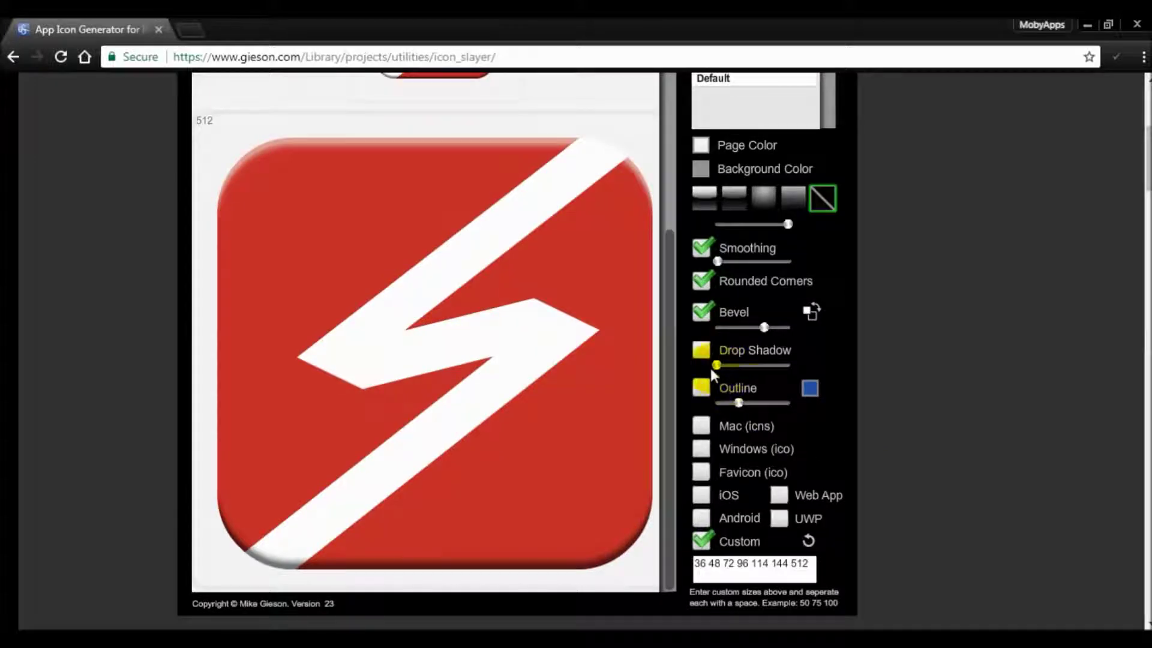
scroll(1140, 164, "up", 3)
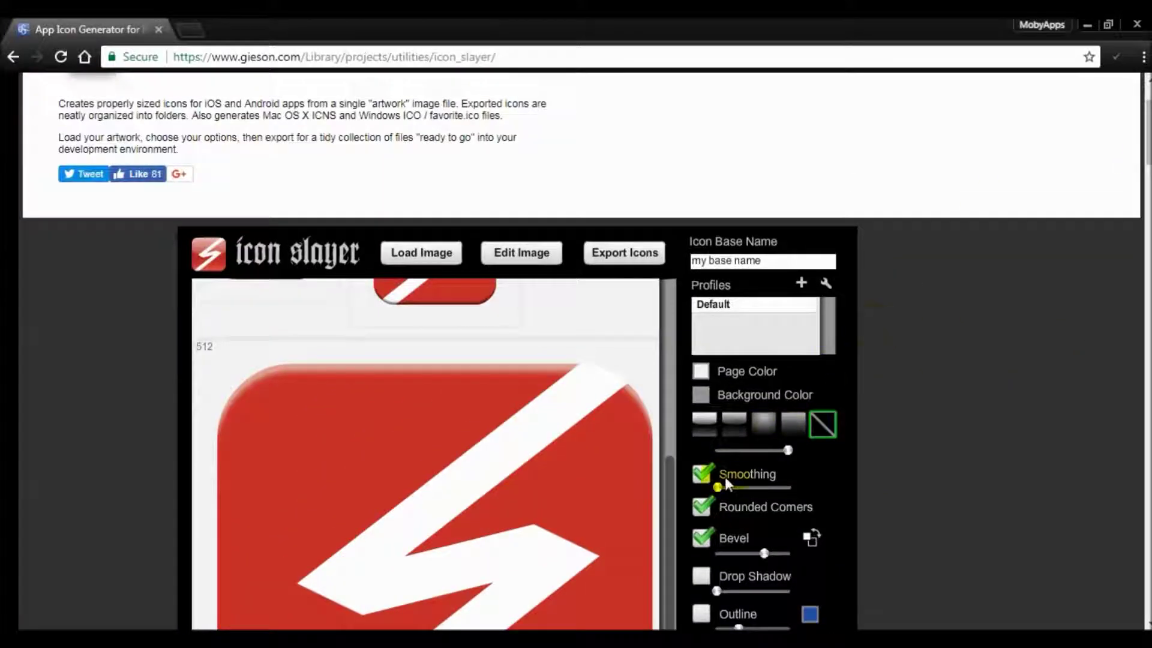
left_click_drag(666, 515, 666, 305)
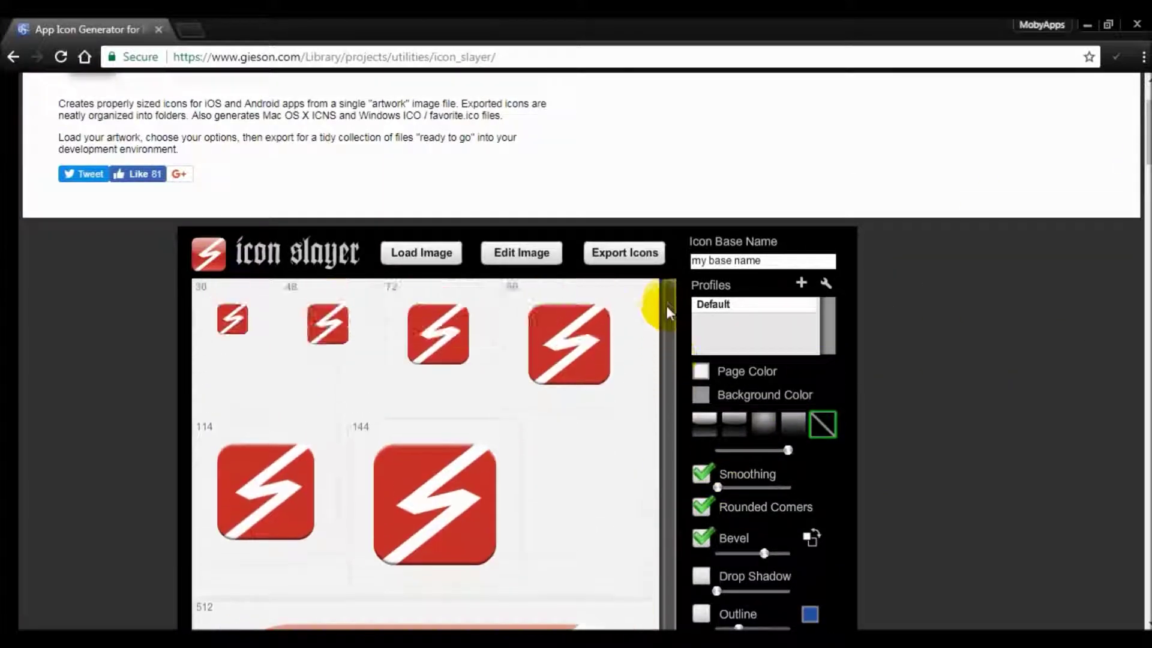
left_click(417, 257)
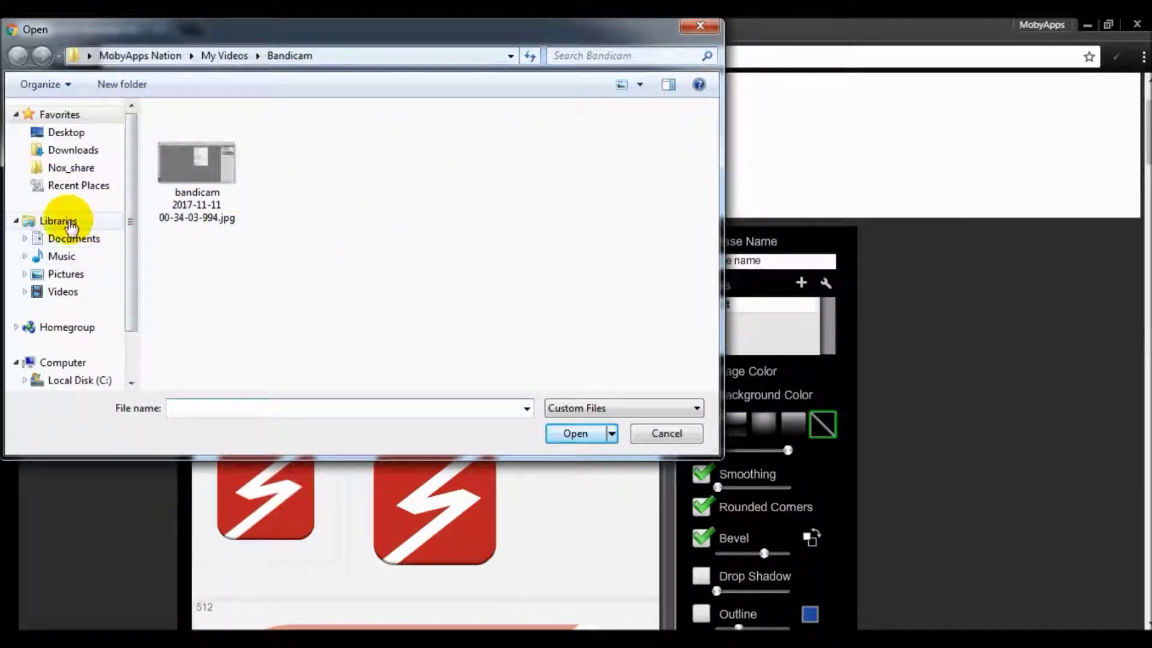
left_click(60, 132)
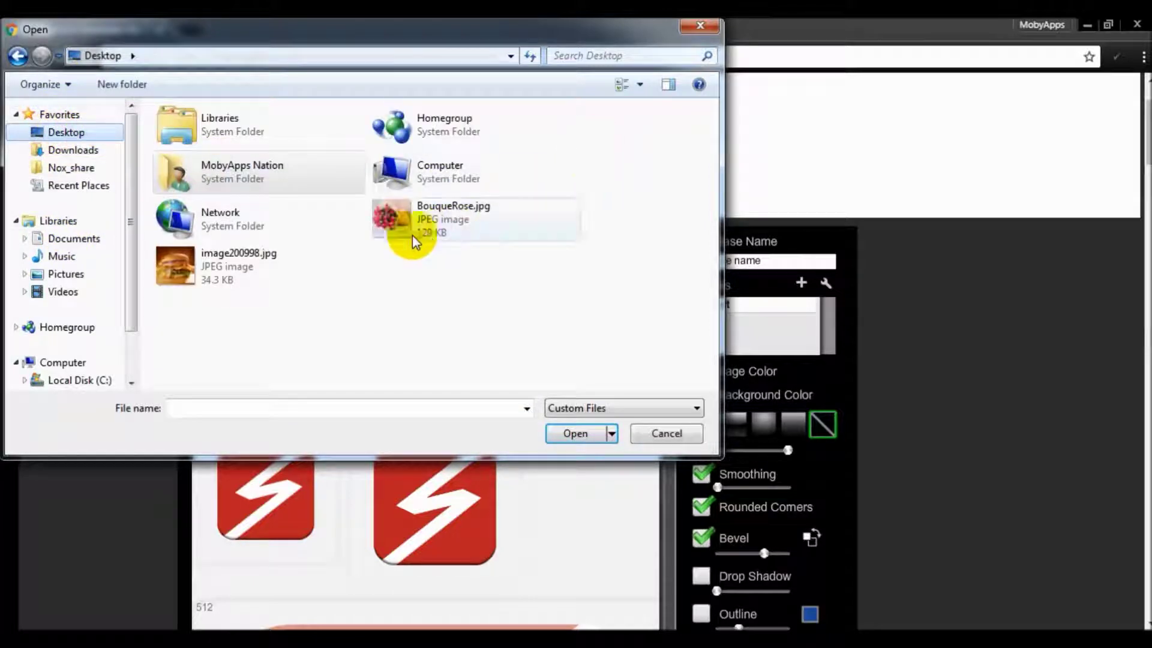
left_click(210, 280)
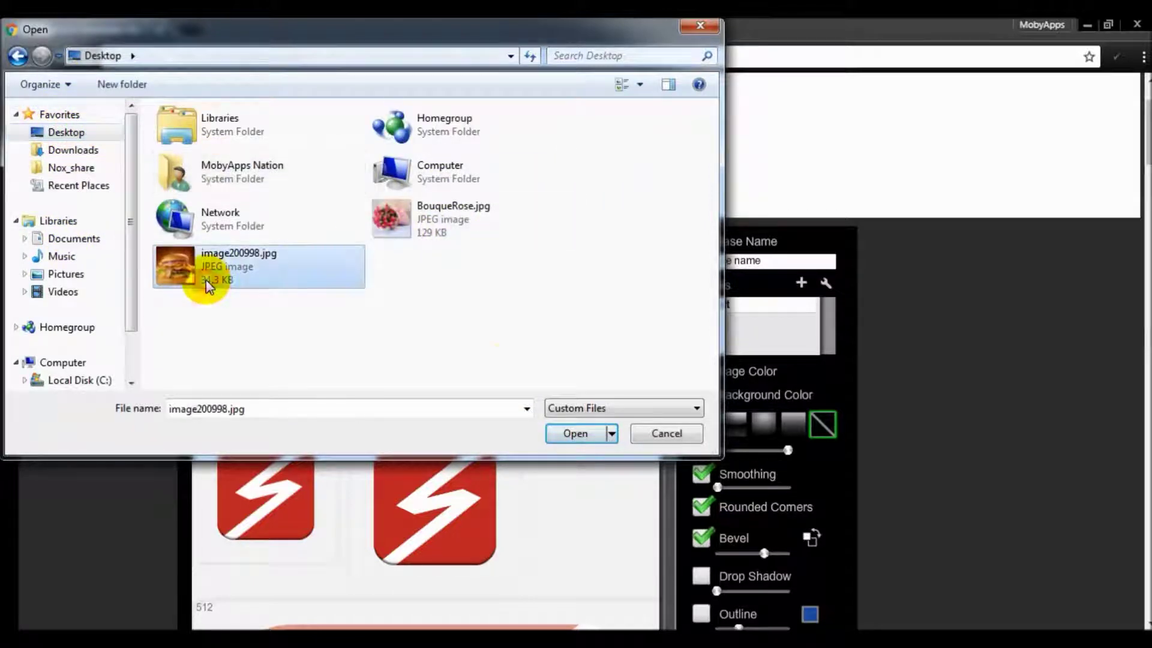
left_click(573, 441)
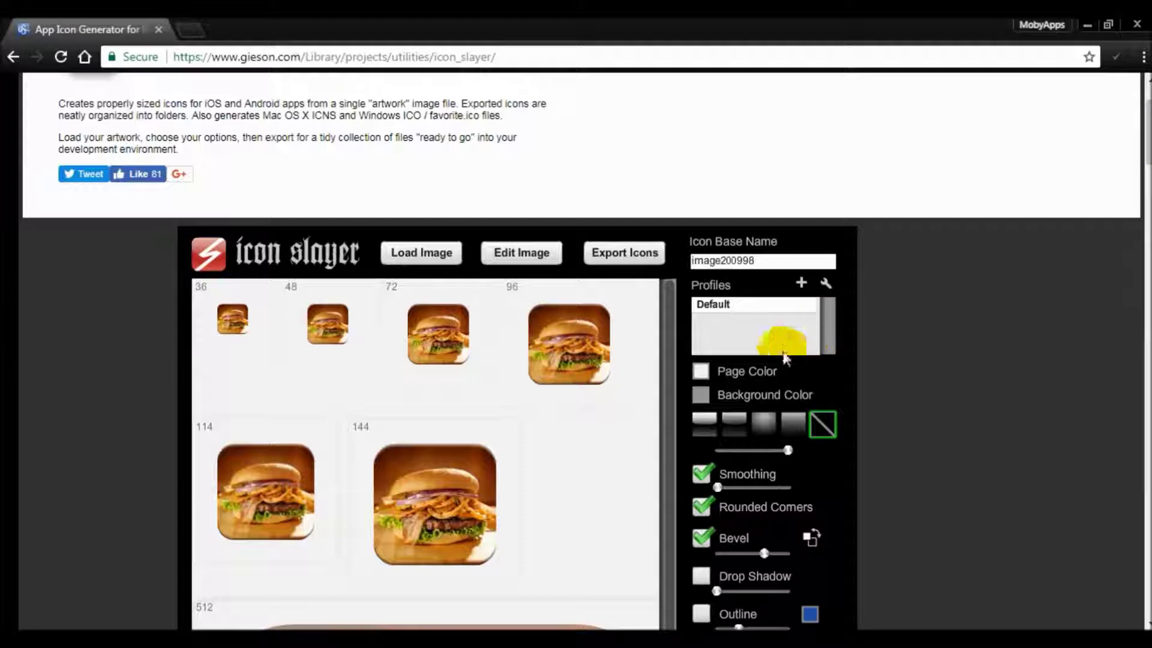
Step: Review the generated burger icon previews at sizes 36 through 512
scroll(672, 362, "down", 1)
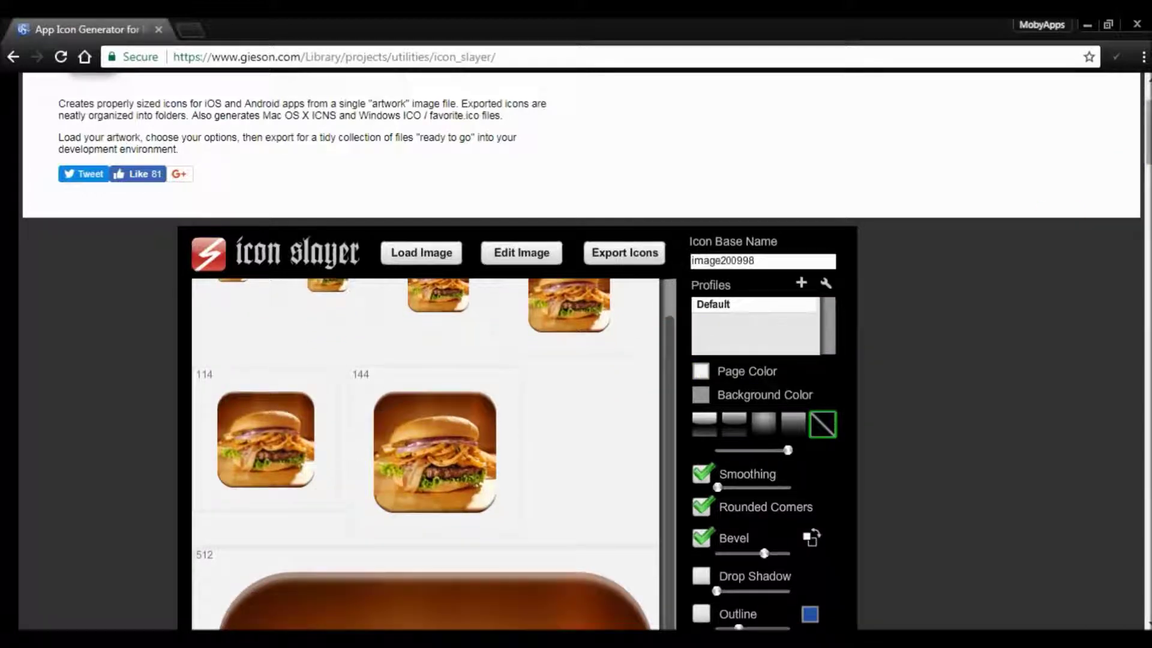
scroll(672, 362, "down", 3)
scroll(690, 270, "down", 1)
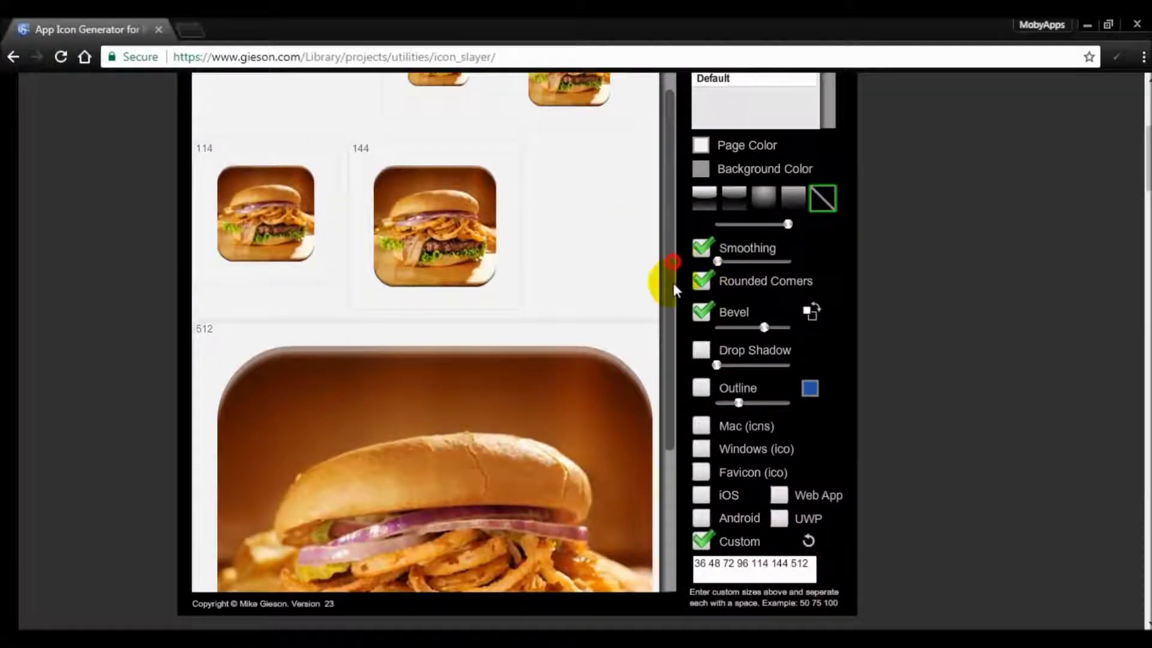
scroll(665, 384, "down", 4)
scroll(684, 240, "up", 5)
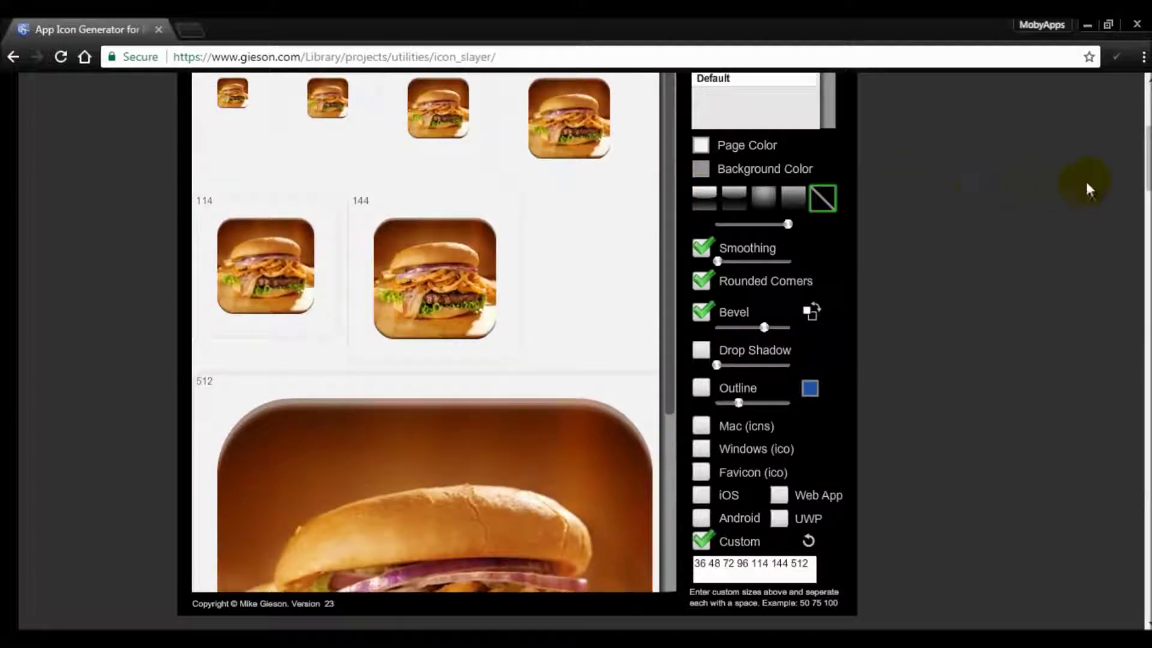
left_click_drag(1145, 160, 1132, 103)
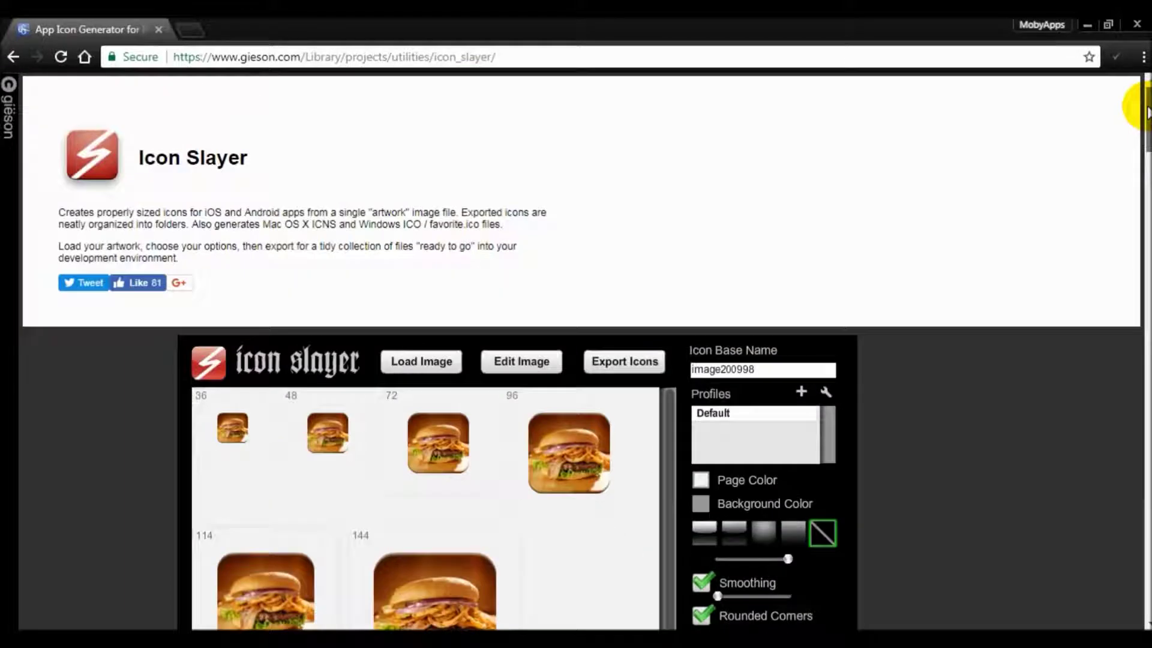
left_click(629, 367)
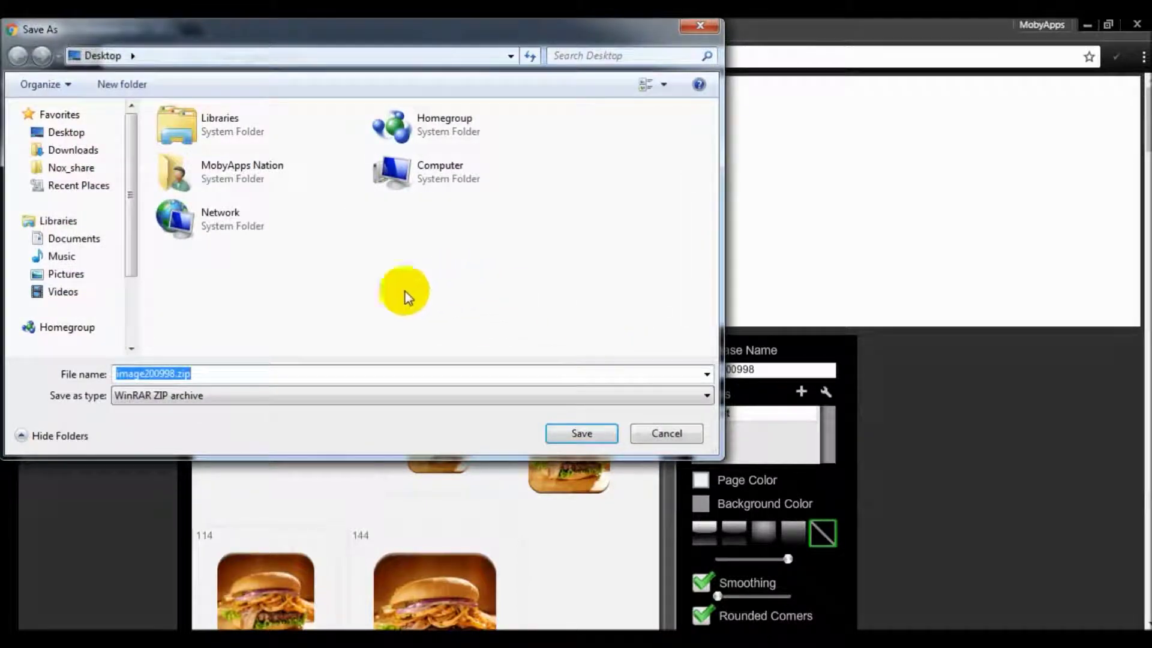
Step: Save the icon set to the Desktop as iconslayer.zip, then open a Windows Explorer window
left_click(168, 373)
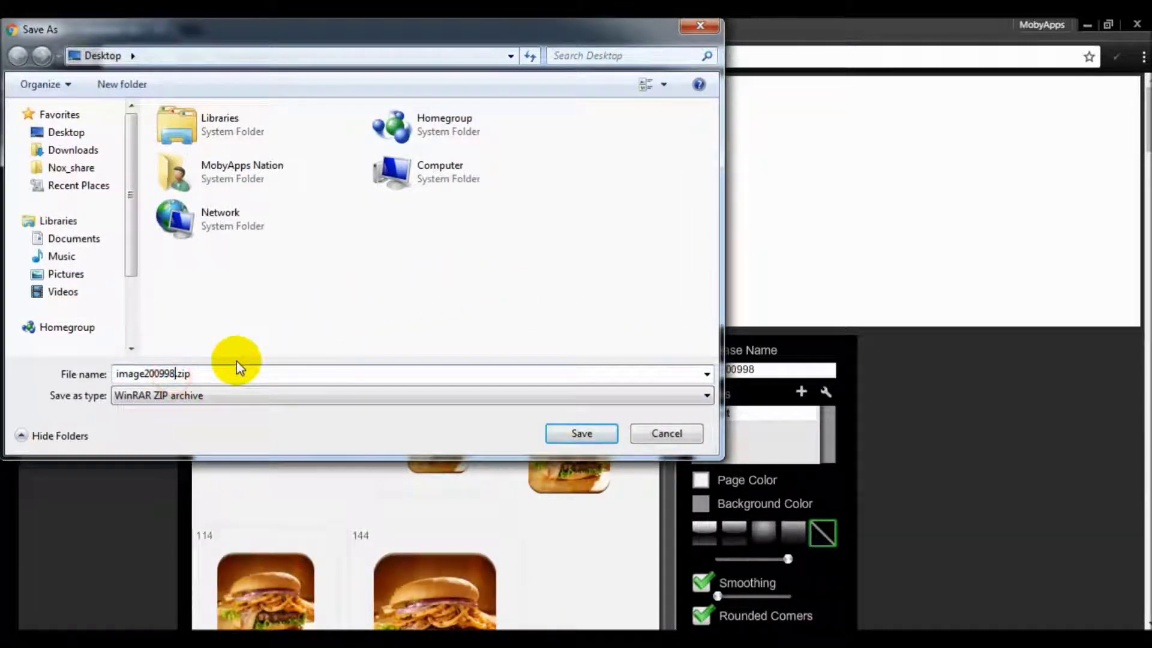
key("BackSpace")
key("BackSpace")
key("BackSpace")
key("BackSpace")
key("BackSpace")
key("BackSpace")
key("BackSpace")
key("BackSpace")
key("BackSpace")
key("BackSpace")
key("BackSpace")
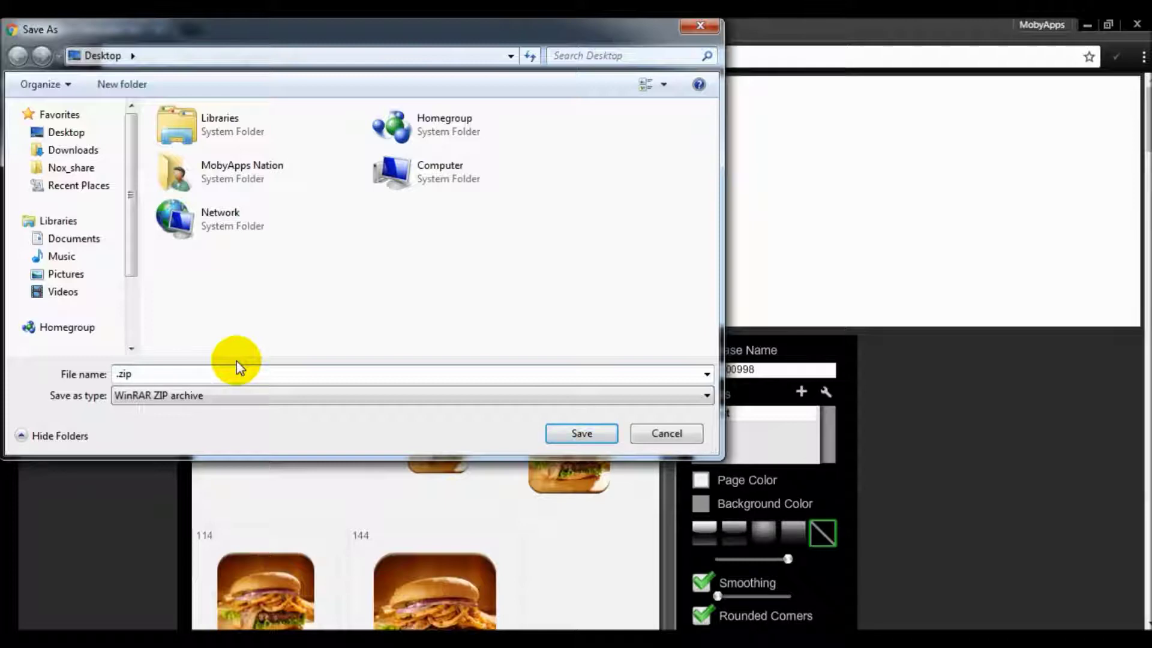
type("iconsly")
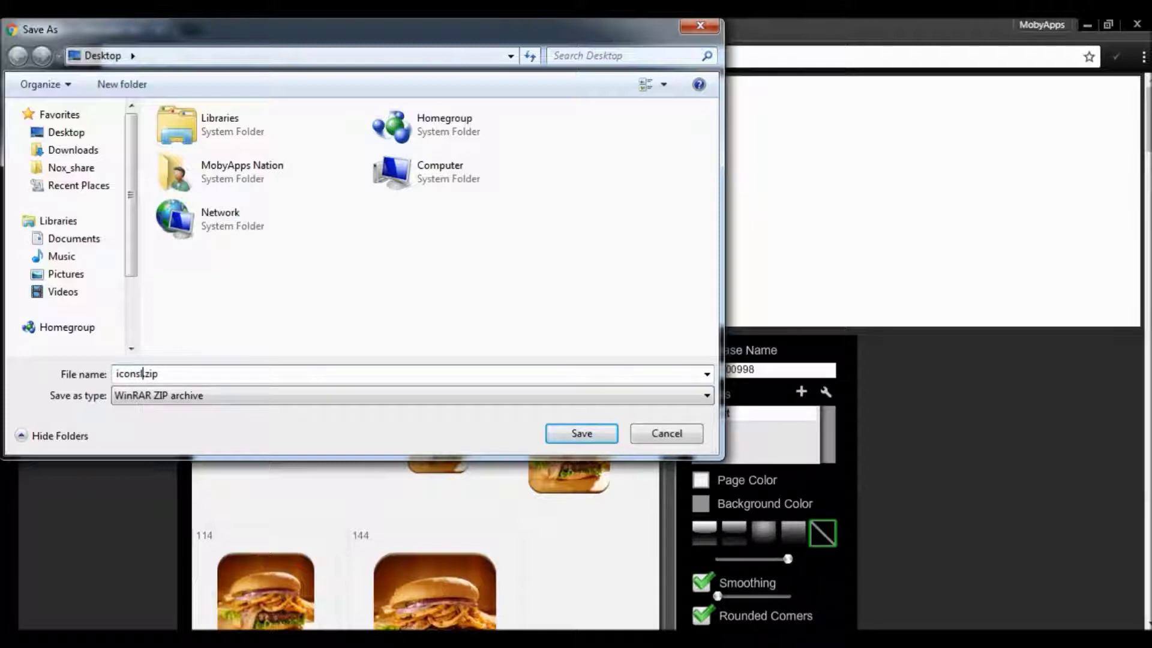
type("aer")
key("BackSpace")
key("BackSpace")
key("BackSpace")
key("BackSpace")
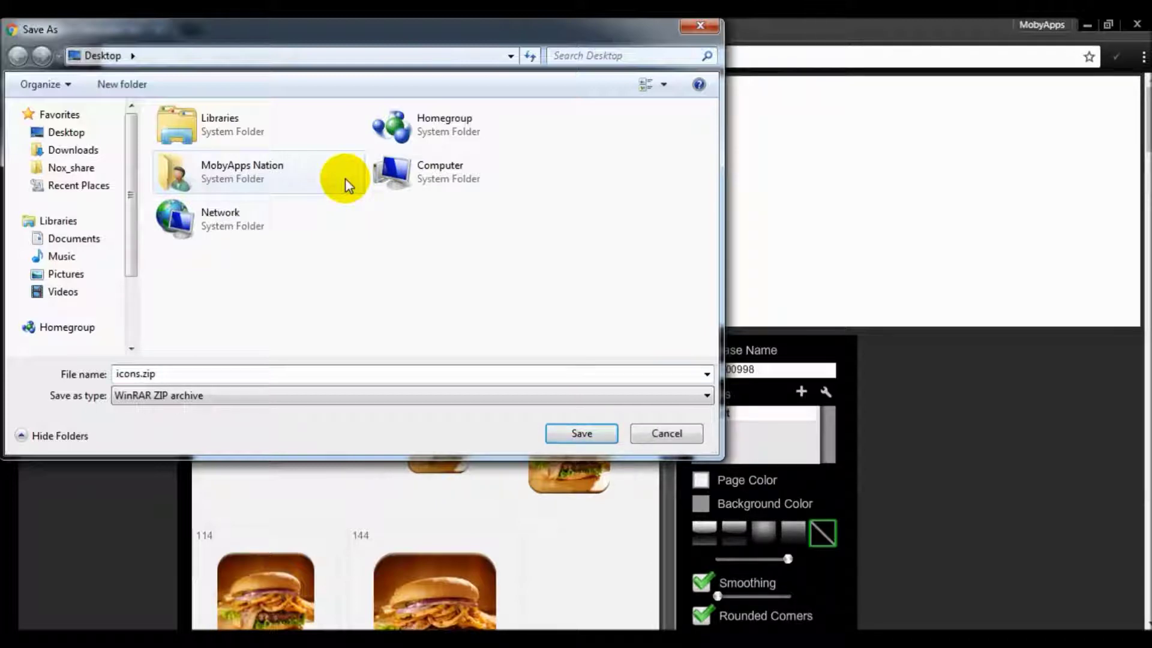
type("layer")
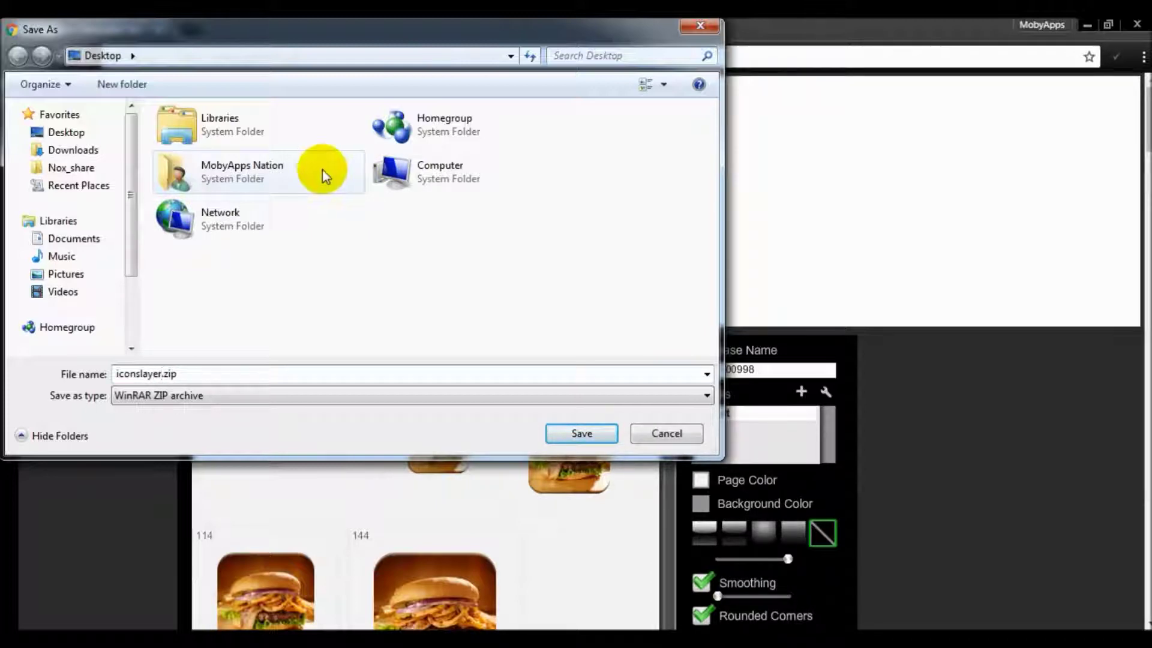
left_click(585, 432)
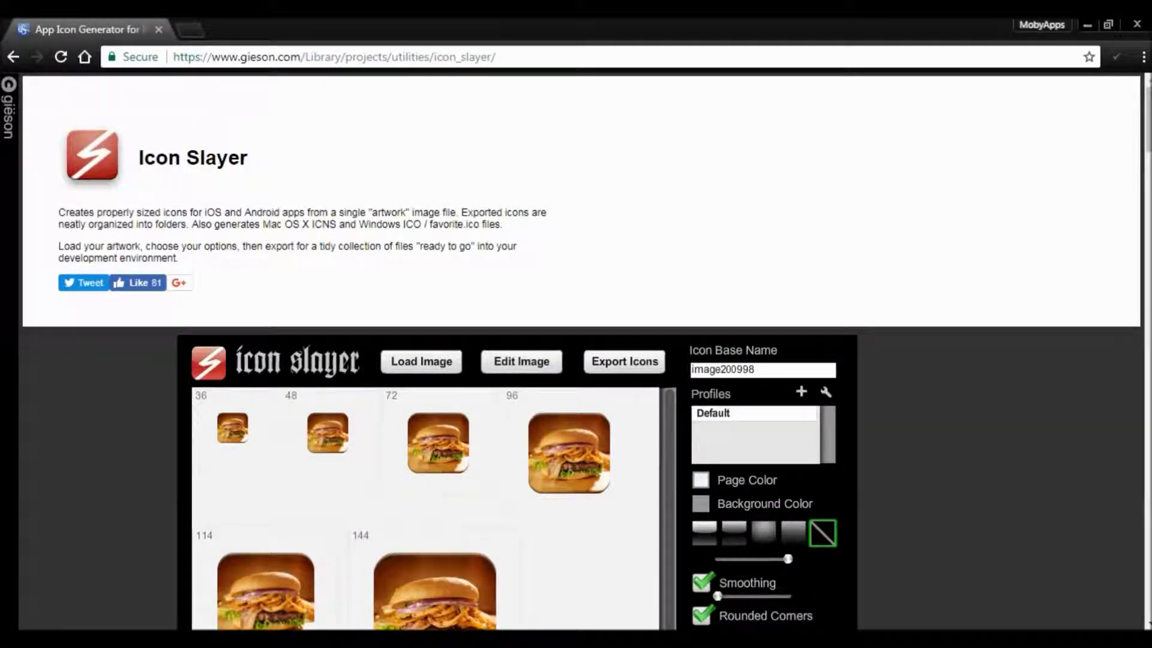
key("super+e")
Step: Extract iconslayer.zip on the Desktop into an iconslayer folder and open it
left_click(638, 251)
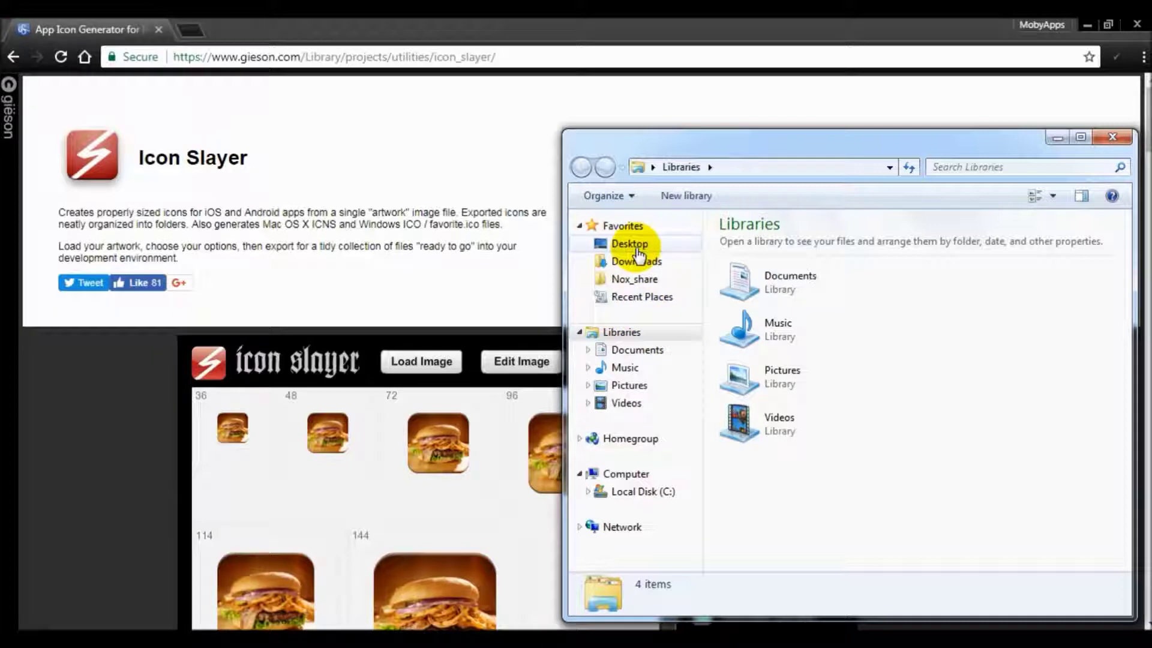
left_click(1081, 137)
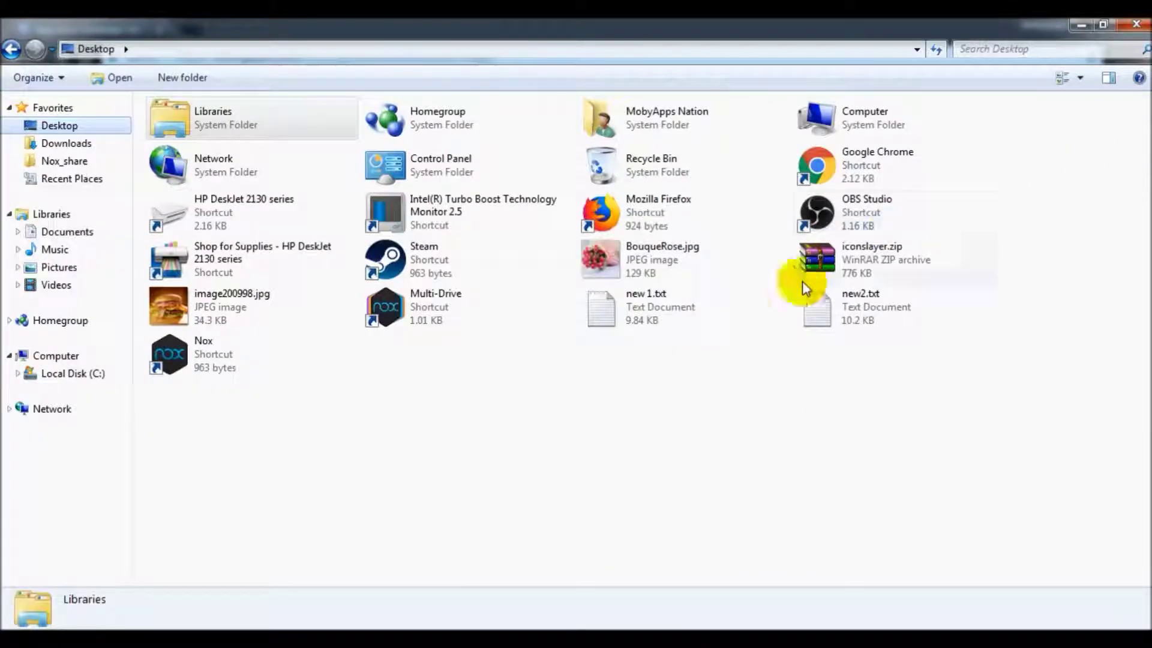
right_click(824, 274)
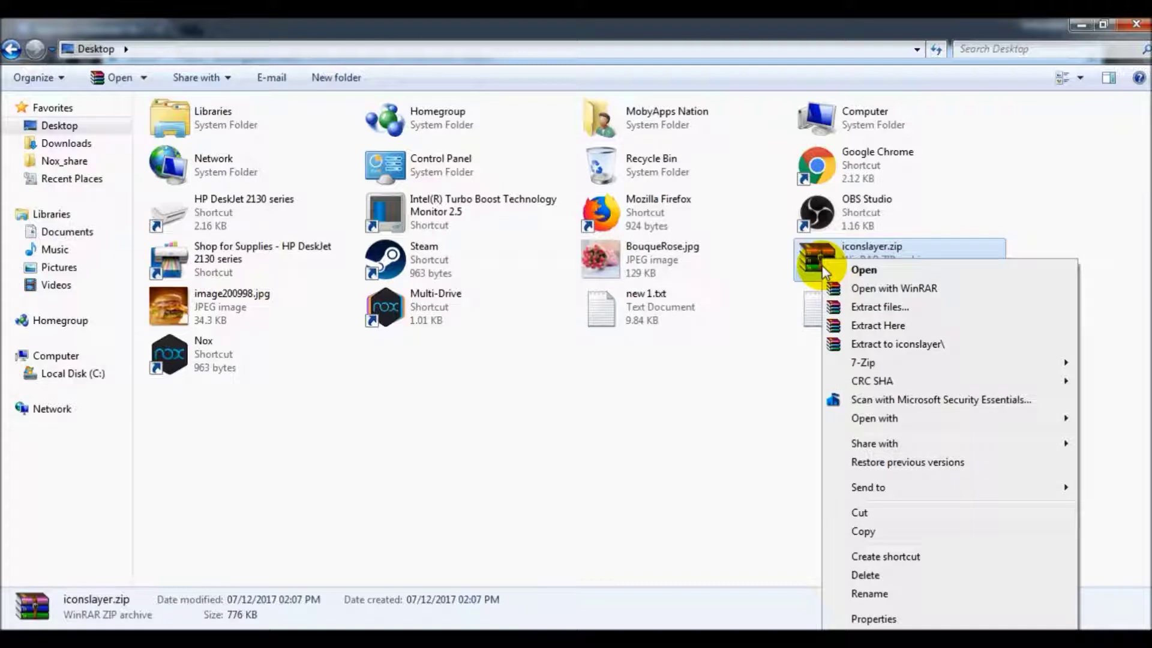
left_click(897, 347)
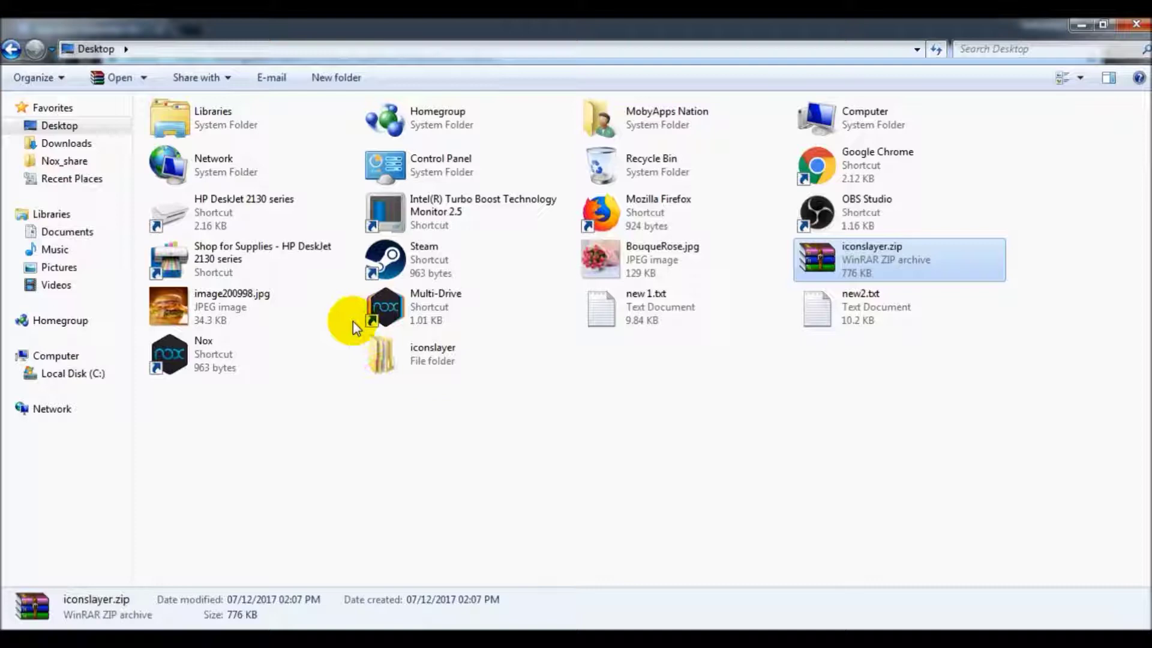
double_click(408, 351)
Step: Open image200998's sizes folder and check each icon PNG: 36, 48, 72, 96, 114, 144 and 512 px
double_click(211, 127)
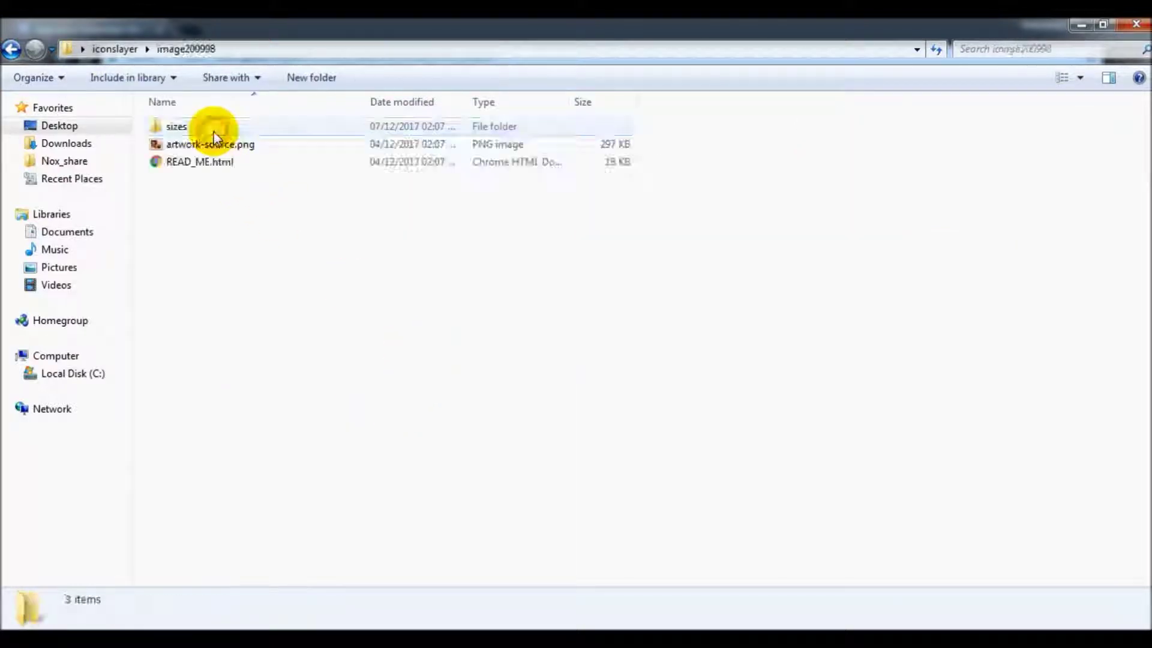
double_click(214, 132)
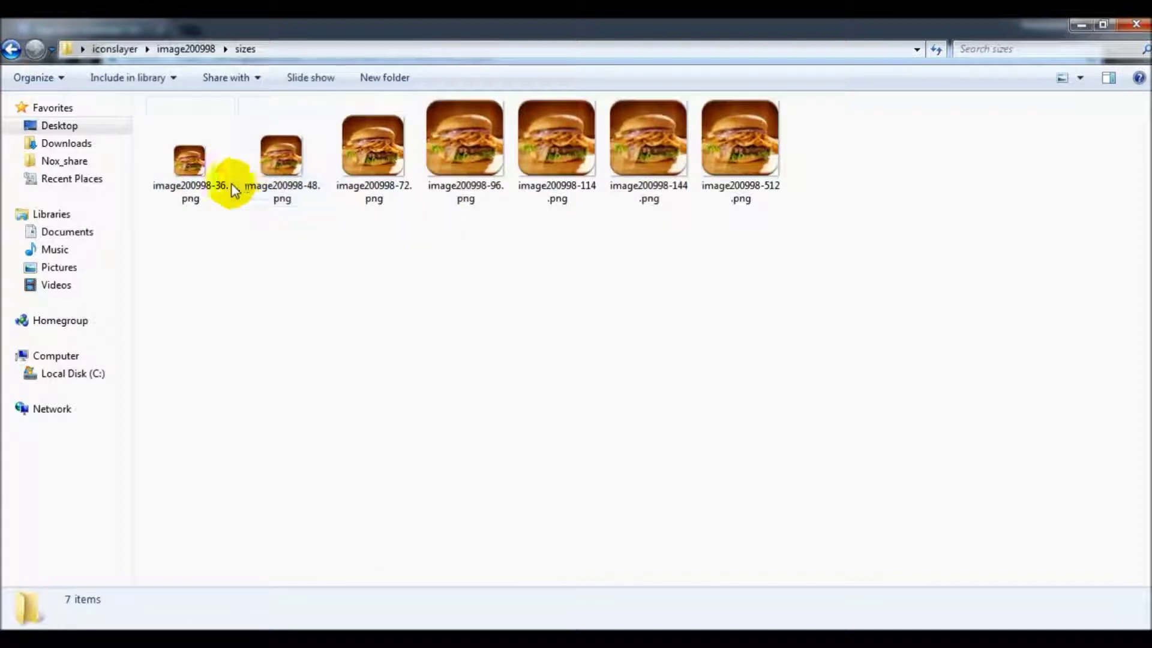
left_click(186, 200)
left_click(276, 174)
left_click(372, 144)
left_click(465, 138)
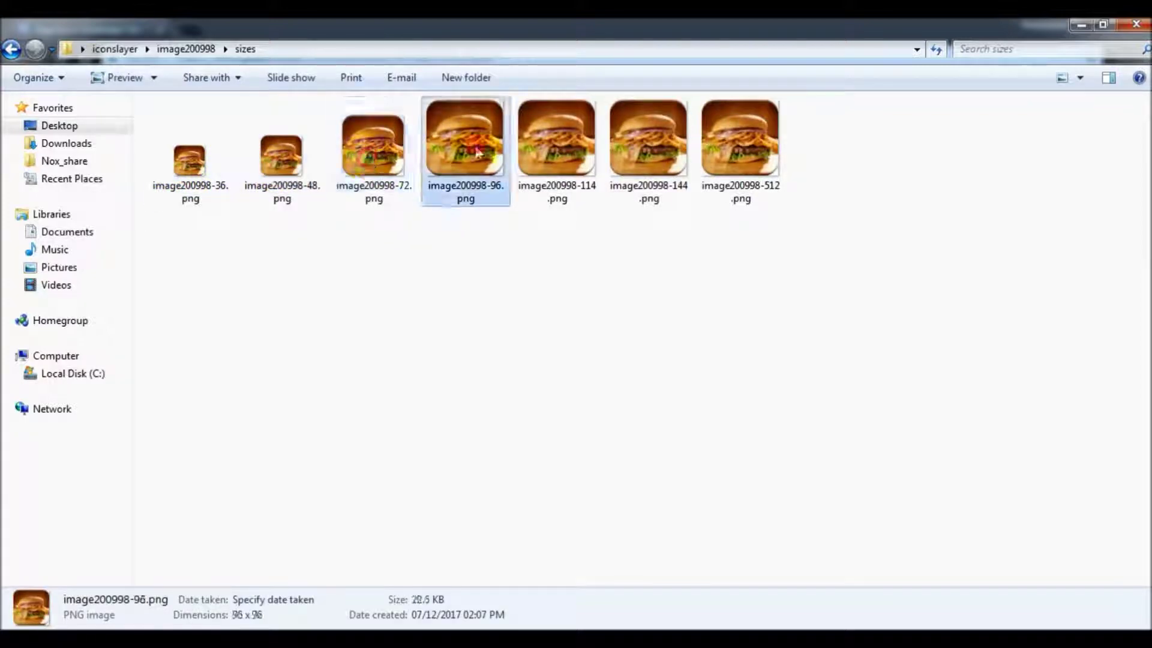
left_click(575, 135)
left_click(654, 128)
left_click(732, 137)
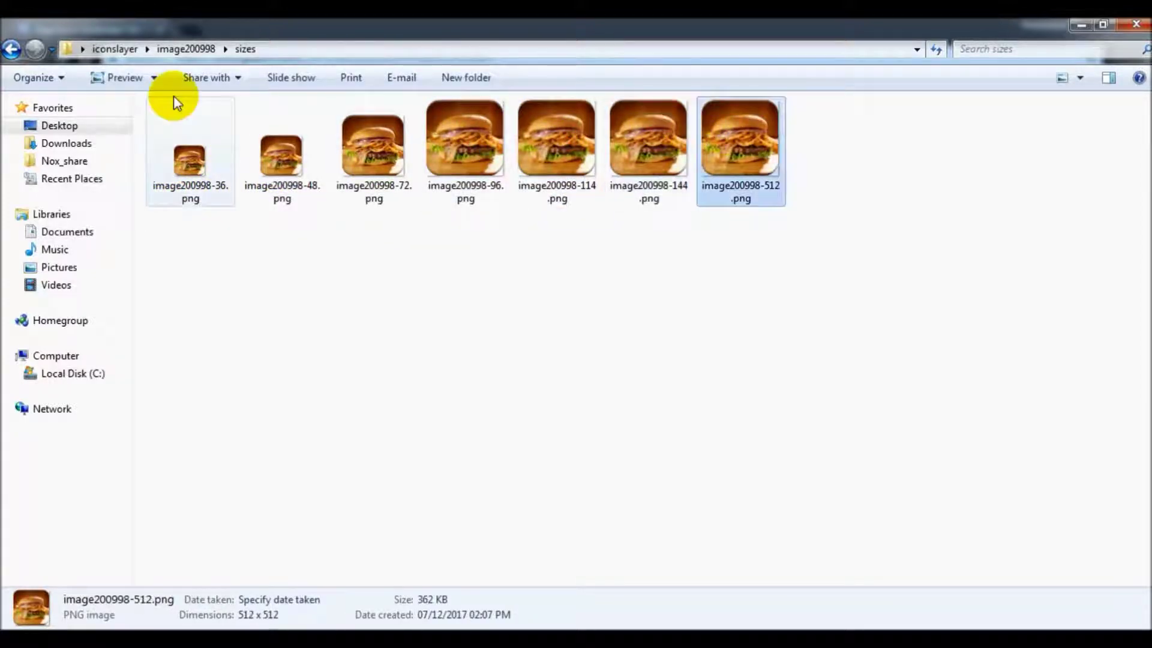
Step: View artwork-source.png from the image200998 folder in Windows Photo Viewer, then close it
left_click(11, 49)
double_click(207, 145)
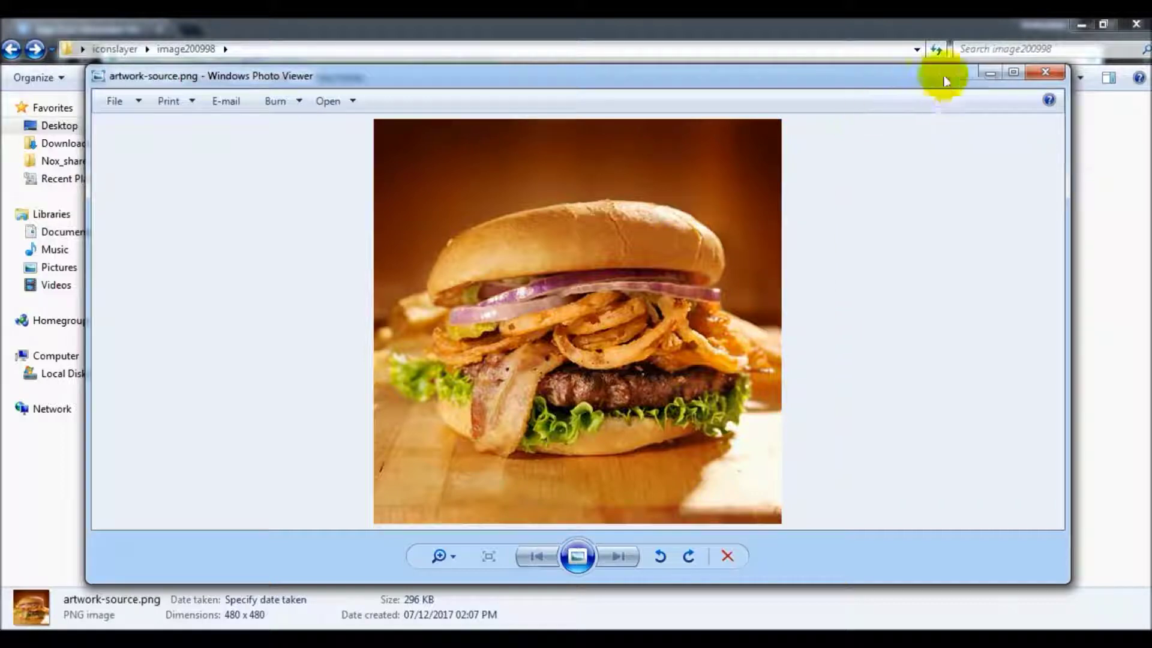
left_click(1042, 76)
Step: Minimize Windows Explorer to bring back the Icon Slayer page with the image200998 burger icon previews
left_click(1083, 22)
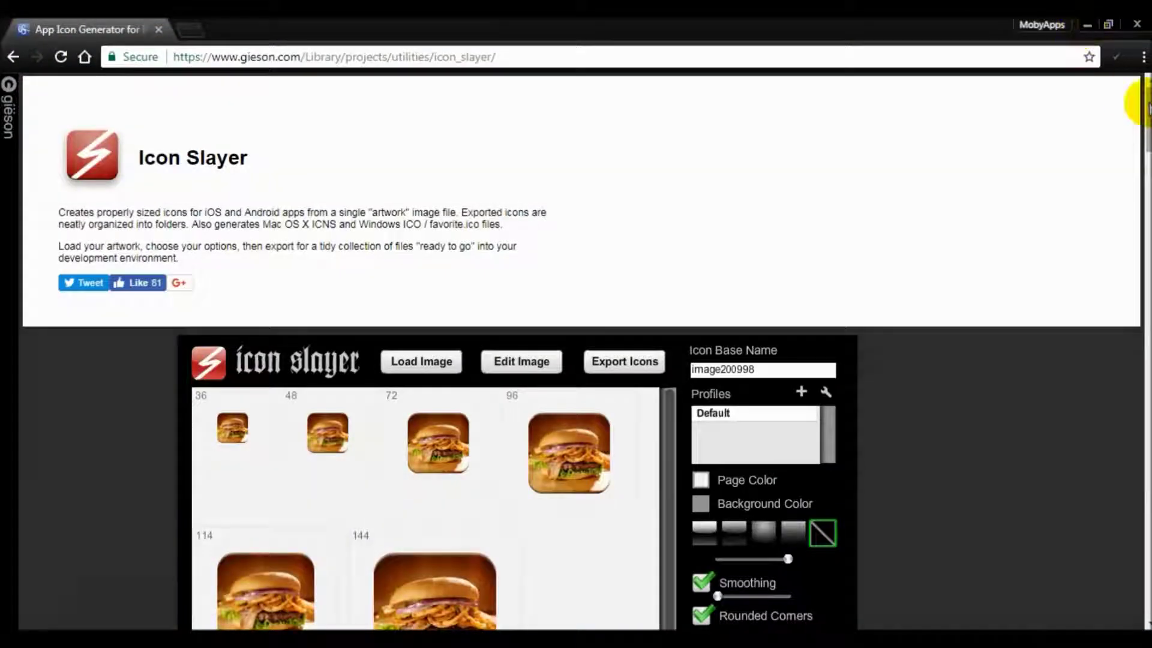